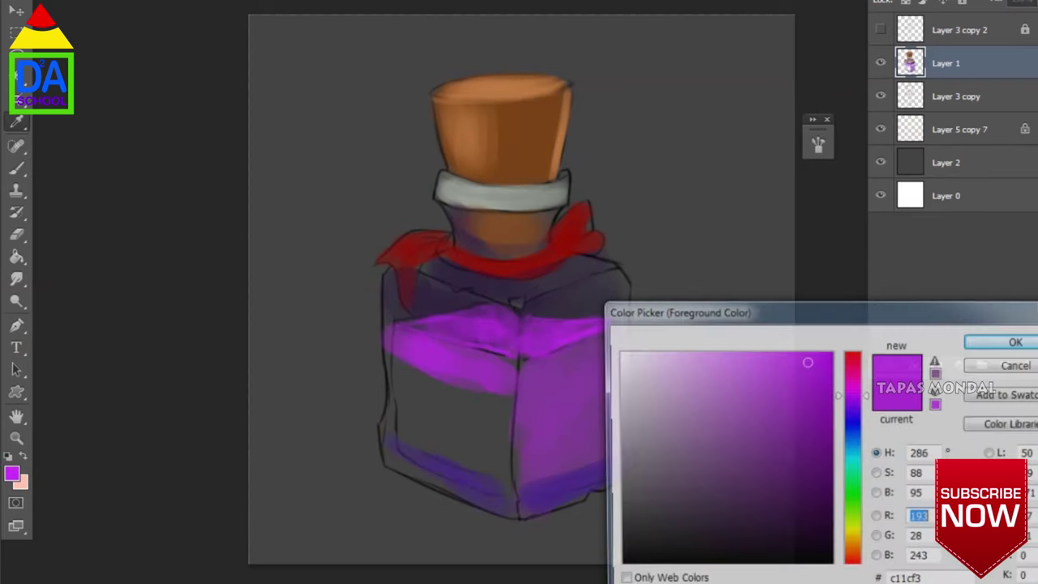
Paint lavender glass edges and a dark blue-purple bottle top, then duplicate Layer 1
{"action": "mouse_move", "coordinate": [389, 409]}
{"action": "left_mouse_down"}
{"action": "mouse_move", "coordinate": [568, 492]}
{"action": "mouse_move", "coordinate": [600, 282]}
{"action": "left_mouse_up"}
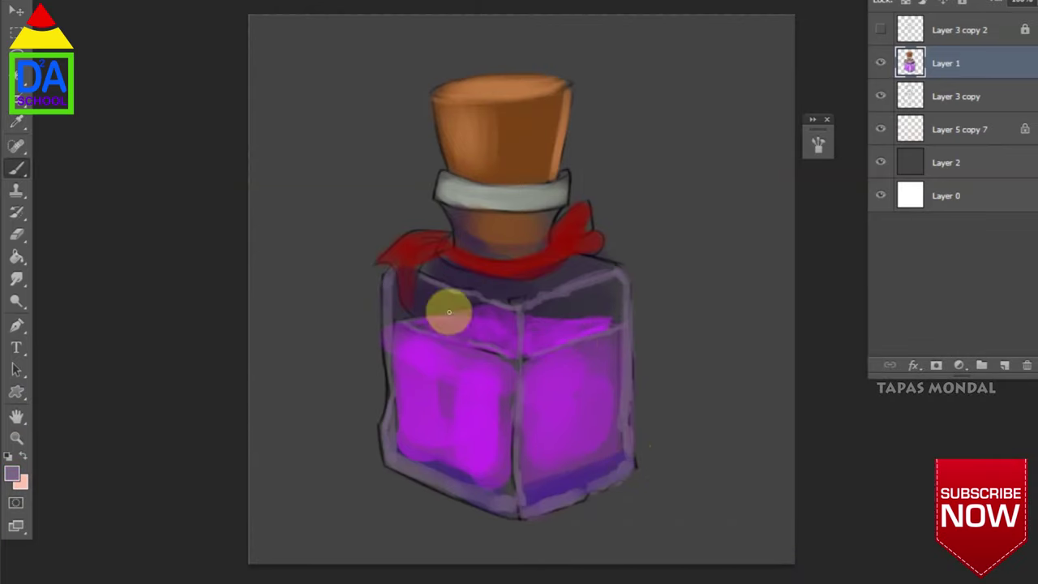
{"action": "left_click_drag", "start_coordinate": [446, 314], "coordinate": [568, 276]}
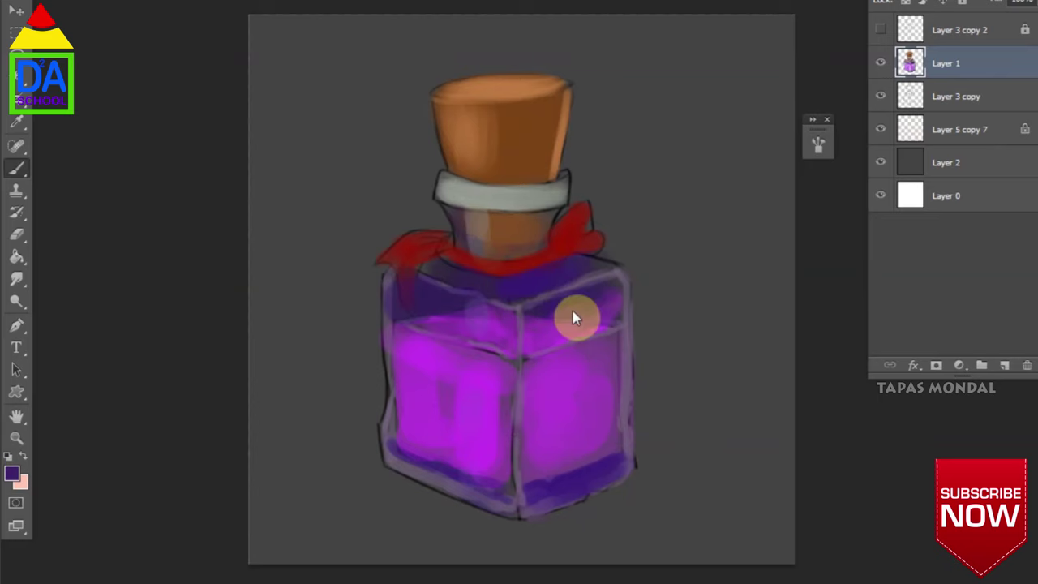
{"action": "key", "text": "ctrl+j"}
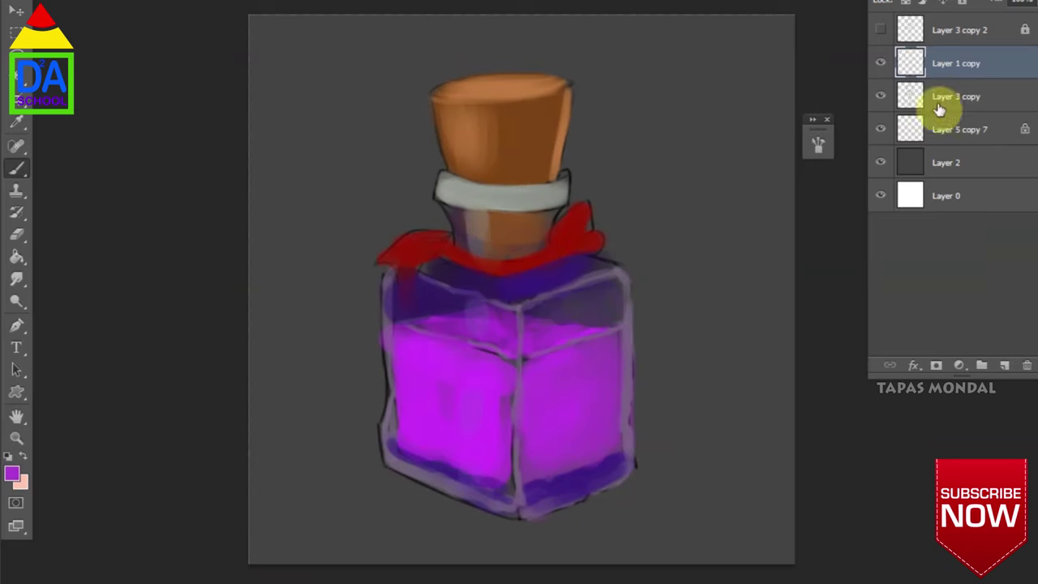
{"action": "right_click", "coordinate": [381, 182]}
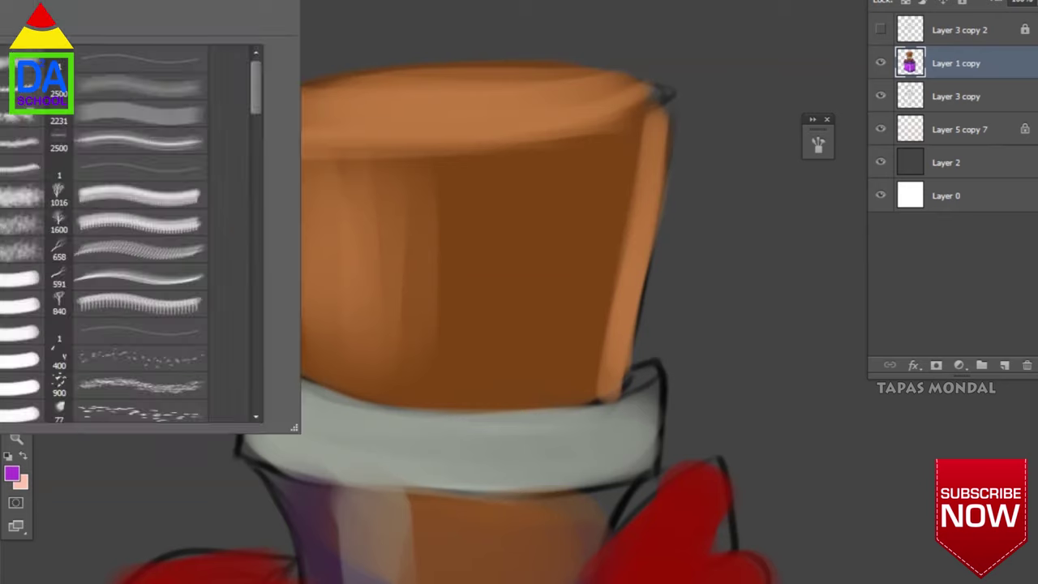
Paint a peach highlight inside a selection along the cork's top rim
{"action": "left_click", "coordinate": [391, 197]}
{"action": "left_click_drag", "start_coordinate": [615, 136], "coordinate": [235, 124]}
{"action": "left_click", "coordinate": [23, 456]}
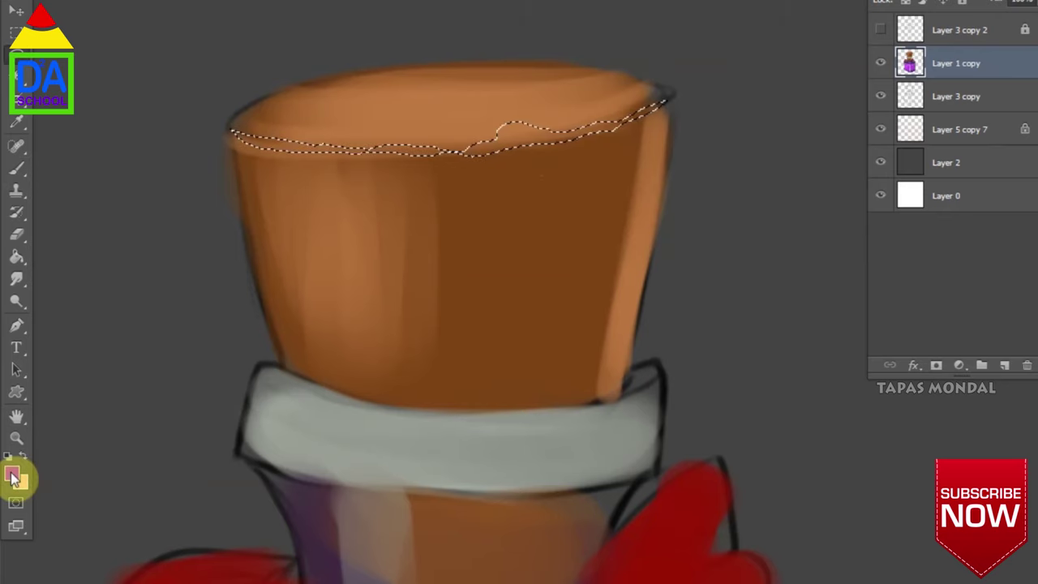
{"action": "key", "text": "b"}
{"action": "left_click_drag", "start_coordinate": [497, 146], "coordinate": [421, 156]}
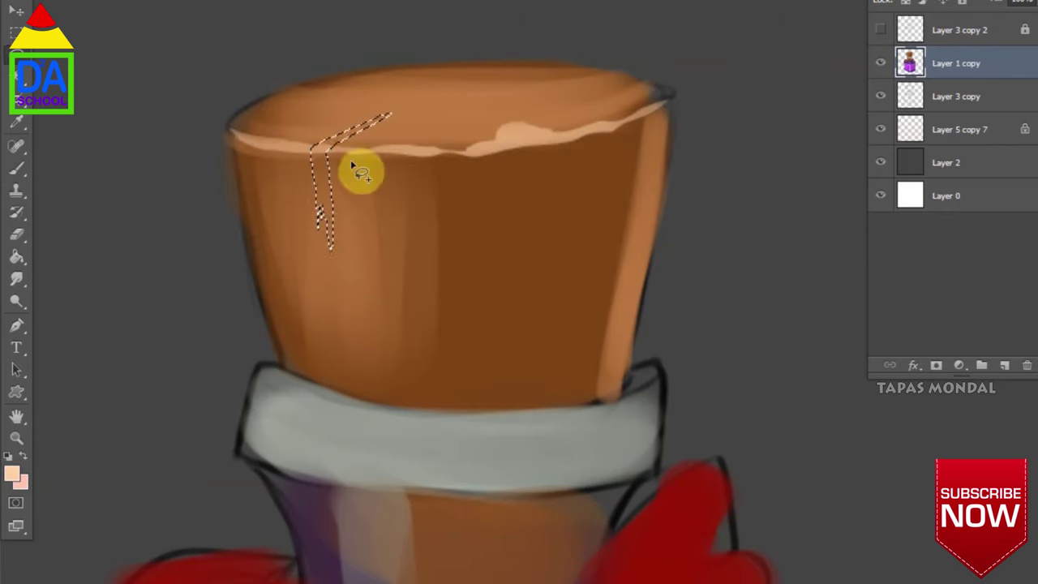
Add a dark brown crack and rim notch, and lighten the cork's centre
{"action": "key", "text": "b"}
{"action": "left_click_drag", "start_coordinate": [388, 115], "coordinate": [328, 243]}
{"action": "key", "text": "ctrl+d"}
{"action": "left_click_drag", "start_coordinate": [395, 142], "coordinate": [403, 194]}
{"action": "right_click", "coordinate": [16, 56]}
{"action": "key", "text": "b"}
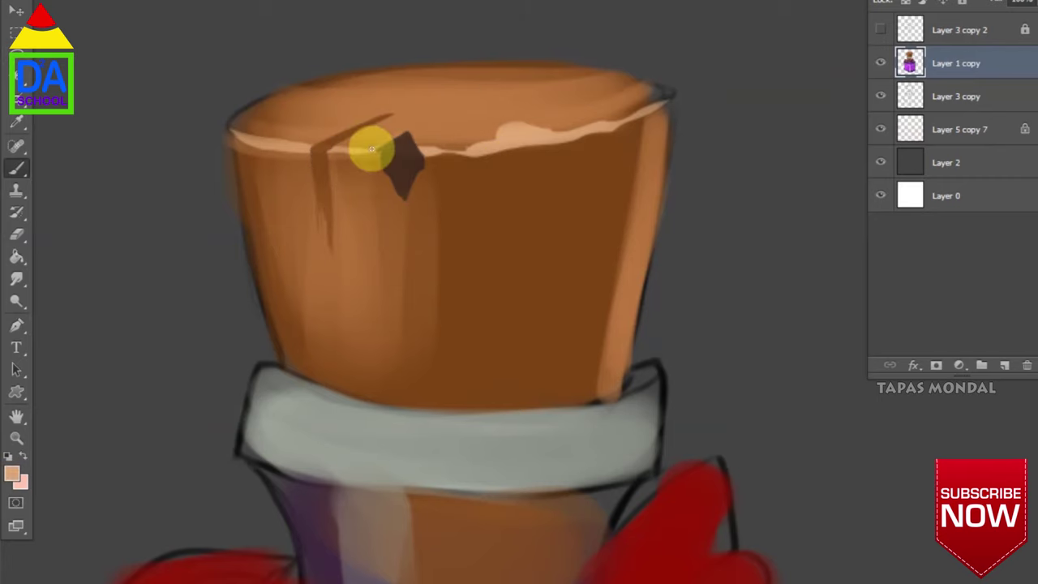
{"action": "left_click_drag", "start_coordinate": [371, 148], "coordinate": [486, 248]}
Paint darker brown strokes across the lower cork
{"action": "key", "text": "l"}
{"action": "left_click", "coordinate": [451, 167], "text": "alt"}
{"action": "left_click", "coordinate": [12, 474]}
{"action": "left_click", "coordinate": [803, 494]}
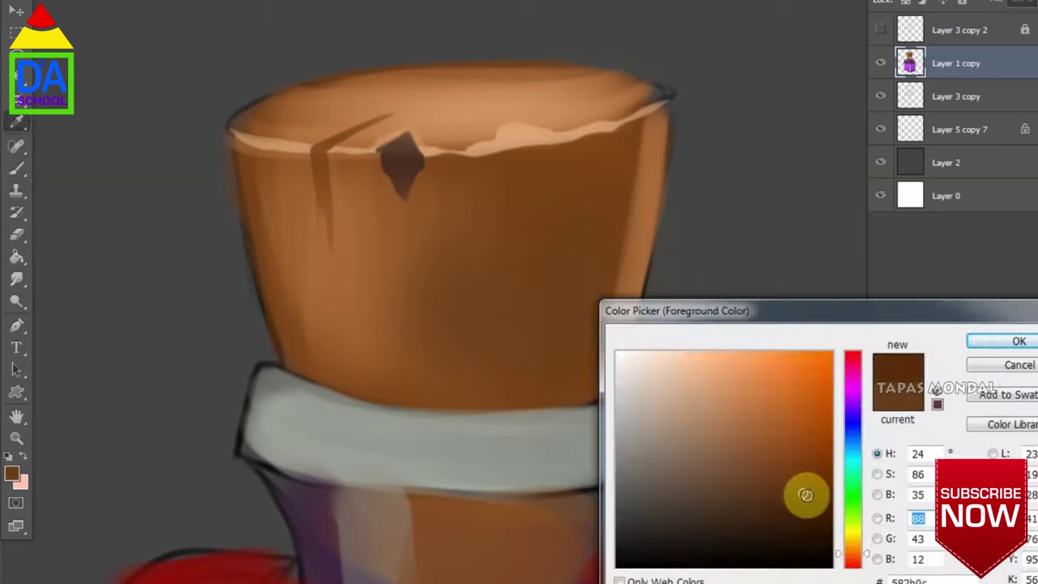
{"action": "key", "text": "Return"}
{"action": "left_click_drag", "start_coordinate": [339, 343], "coordinate": [391, 363]}
Add a light tan streak down the cork's right edge and a pink lower band
{"action": "left_click", "coordinate": [626, 76], "text": "alt"}
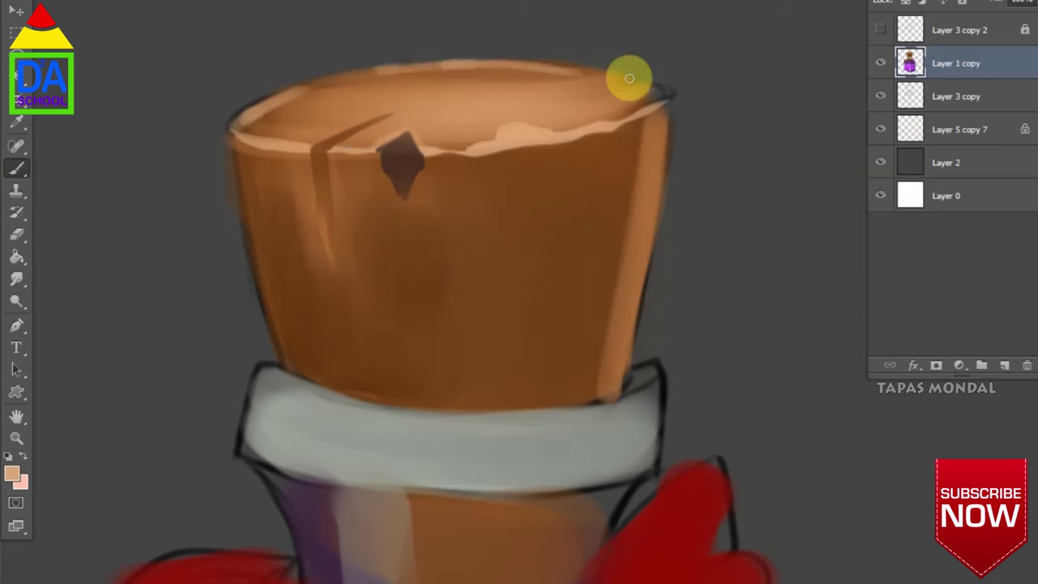
{"action": "left_click_drag", "start_coordinate": [625, 77], "coordinate": [611, 355]}
{"action": "left_click_drag", "start_coordinate": [302, 332], "coordinate": [567, 349]}
Fill lassoed holes and thin grain streaks on the cork with dark brown
{"action": "left_click_drag", "start_coordinate": [365, 231], "coordinate": [389, 280]}
{"action": "left_click_drag", "start_coordinate": [422, 95], "coordinate": [487, 102]}
{"action": "key", "text": "alt+BackSpace"}
{"action": "key", "text": "ctrl+d"}
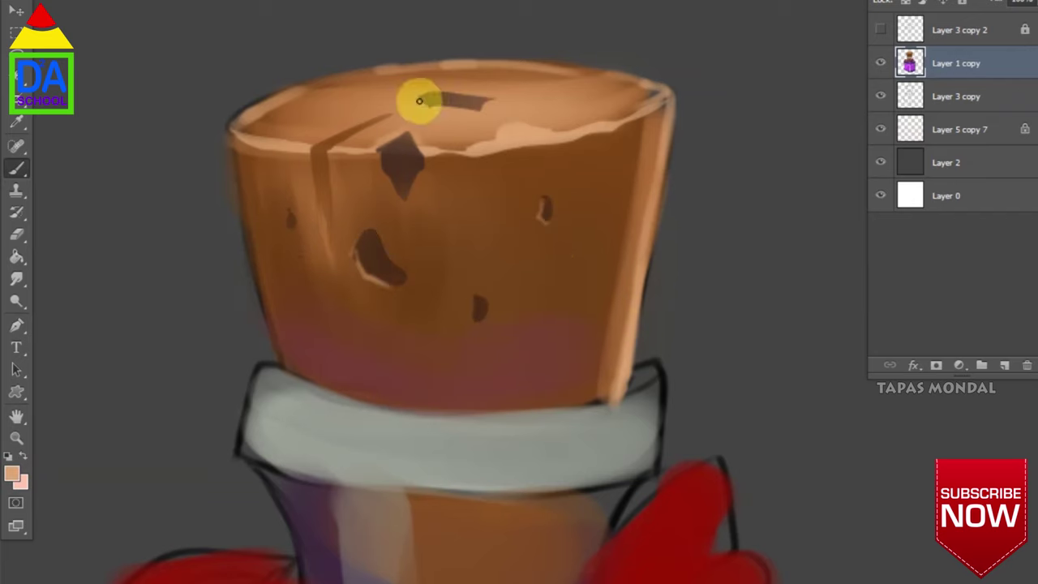
{"action": "left_click_drag", "start_coordinate": [336, 381], "coordinate": [343, 109]}
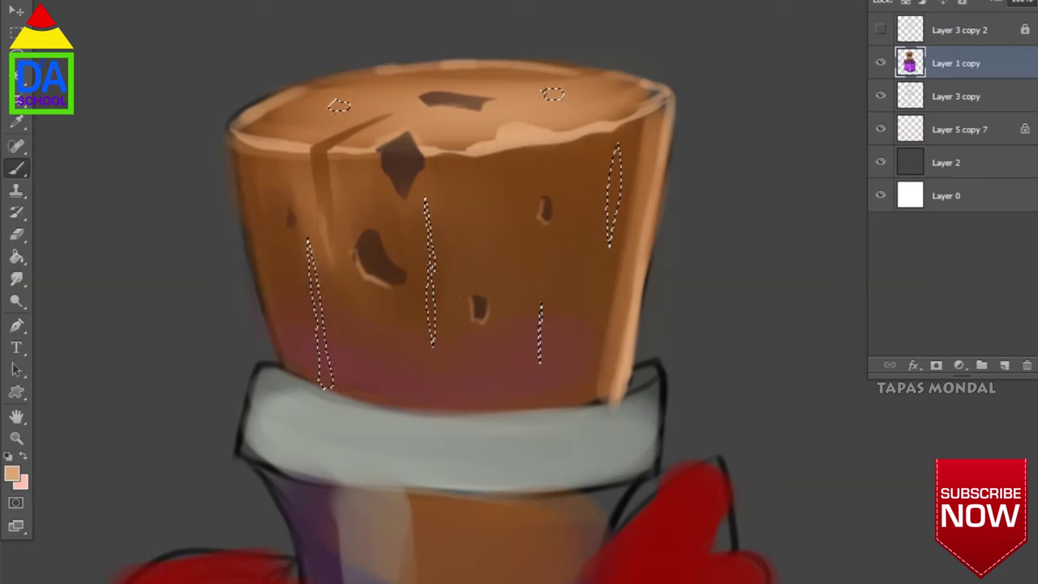
{"action": "key", "text": "alt+BackSpace"}
{"action": "key", "text": "ctrl+d"}
Begin a Pen path up the cork's left edge and over its top
{"action": "left_click", "coordinate": [279, 365]}
{"action": "left_click", "coordinate": [232, 136]}
{"action": "left_click_drag", "start_coordinate": [240, 104], "coordinate": [297, 85]}
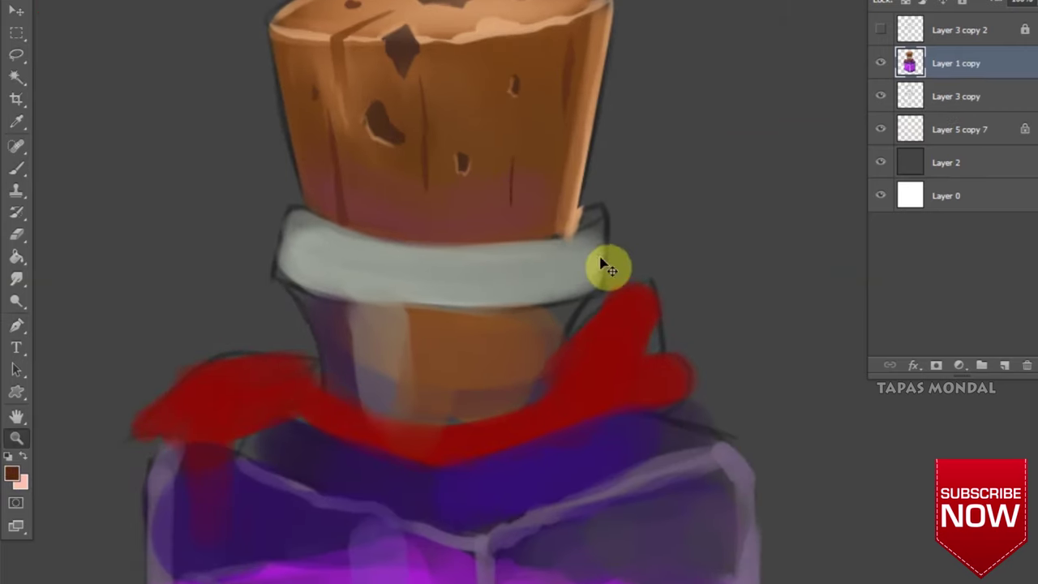
Paint the collar band pale green and shade the bottle neck dark purple
{"action": "left_click", "coordinate": [11, 474]}
{"action": "left_click", "coordinate": [1000, 340]}
{"action": "left_click_drag", "start_coordinate": [356, 261], "coordinate": [568, 257]}
{"action": "left_click", "coordinate": [11, 474]}
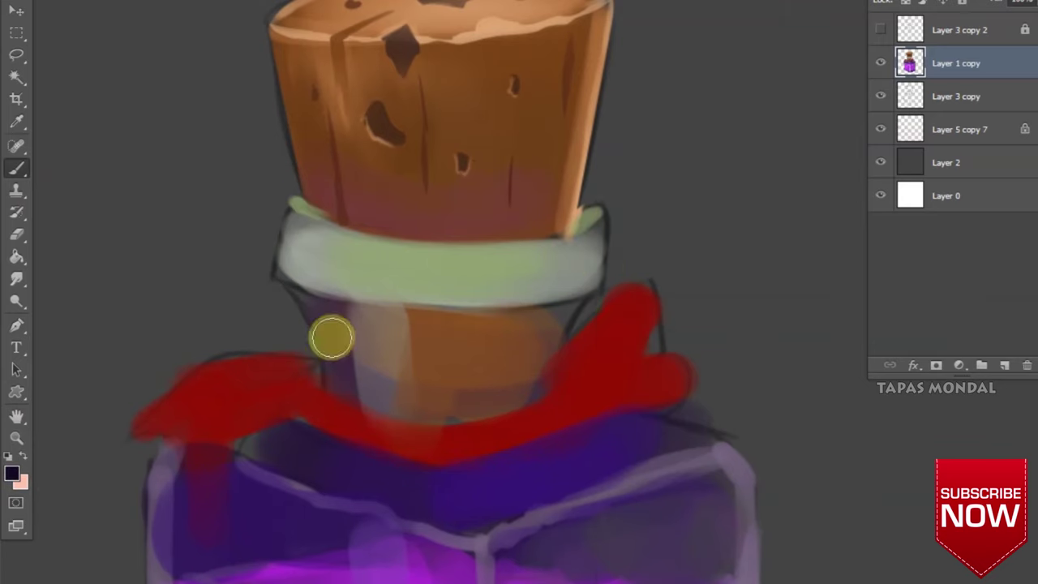
{"action": "left_click_drag", "start_coordinate": [332, 336], "coordinate": [473, 347]}
Add light highlights along the collar's left edge and top rim
{"action": "left_click", "coordinate": [11, 473]}
{"action": "left_click", "coordinate": [644, 370]}
{"action": "left_click", "coordinate": [1000, 340]}
{"action": "left_click_drag", "start_coordinate": [296, 203], "coordinate": [275, 276]}
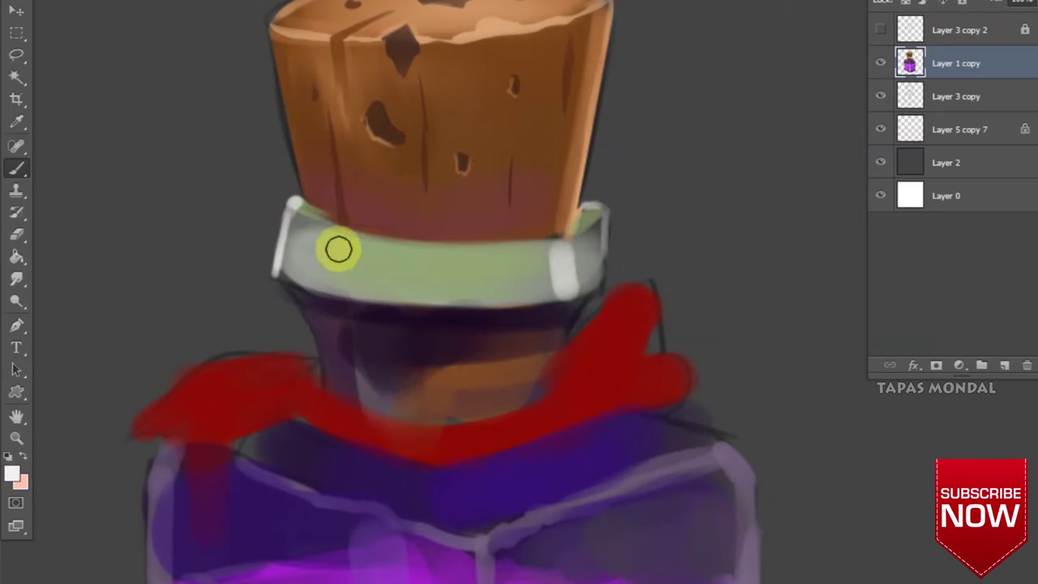
{"action": "left_click_drag", "start_coordinate": [321, 218], "coordinate": [600, 213]}
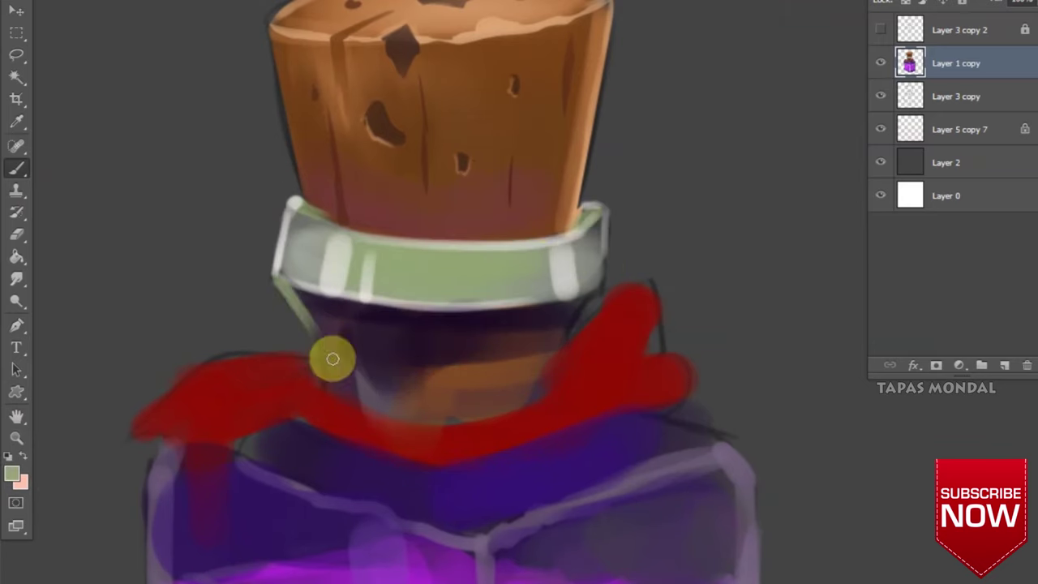
Paint sampled dark and brown strokes on the neck, then zoom out
{"action": "left_click", "coordinate": [552, 301], "text": "alt"}
{"action": "mouse_move", "coordinate": [519, 340]}
{"action": "left_mouse_down"}
{"action": "mouse_move", "coordinate": [389, 398]}
{"action": "mouse_move", "coordinate": [498, 371]}
{"action": "left_mouse_up"}
{"action": "left_click", "coordinate": [608, 308], "text": "alt"}
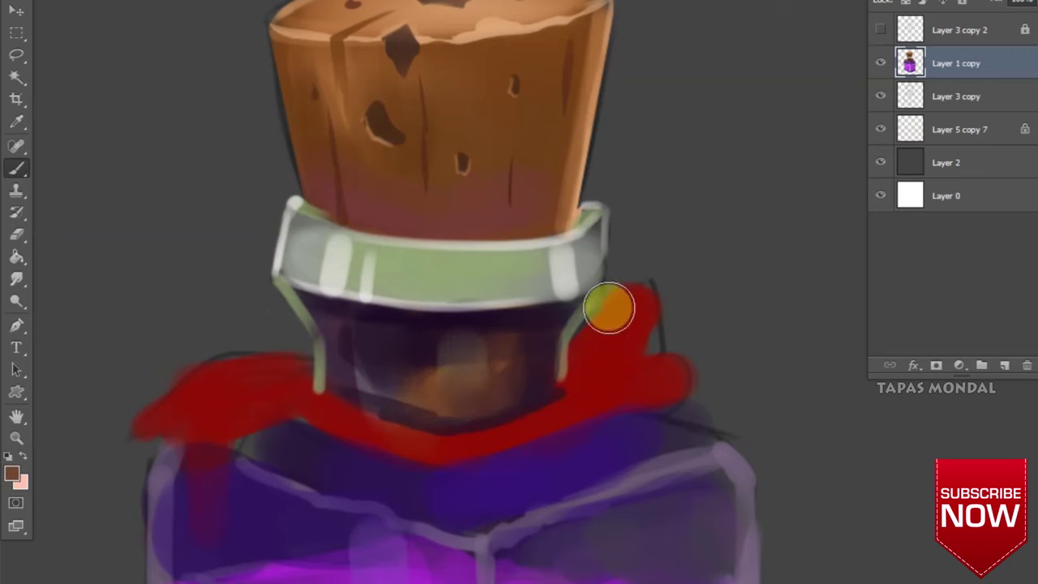
{"action": "key", "text": "z"}
{"action": "left_click", "coordinate": [556, 188], "text": "alt"}
Paint the ribbon bright red and pick a darker red for its folds
{"action": "left_click", "coordinate": [11, 474]}
{"action": "left_click", "coordinate": [771, 428]}
{"action": "key", "text": "Return"}
{"action": "key", "text": "b"}
{"action": "mouse_move", "coordinate": [579, 176]}
{"action": "left_mouse_down"}
{"action": "mouse_move", "coordinate": [327, 259]}
{"action": "mouse_move", "coordinate": [477, 264]}
{"action": "mouse_move", "coordinate": [567, 220]}
{"action": "mouse_move", "coordinate": [562, 246]}
{"action": "left_mouse_up"}
{"action": "left_click", "coordinate": [315, 267], "text": "alt"}
Paint a light lavender-grey edge along the bottle top and choose pink-violet
{"action": "key", "text": "ctrl+minus"}
{"action": "left_click", "coordinate": [365, 251], "text": "alt"}
{"action": "mouse_move", "coordinate": [311, 234]}
{"action": "left_mouse_down"}
{"action": "mouse_move", "coordinate": [410, 272]}
{"action": "mouse_move", "coordinate": [429, 408]}
{"action": "left_mouse_up"}
{"action": "left_click", "coordinate": [816, 389]}
{"action": "key", "text": "Return"}
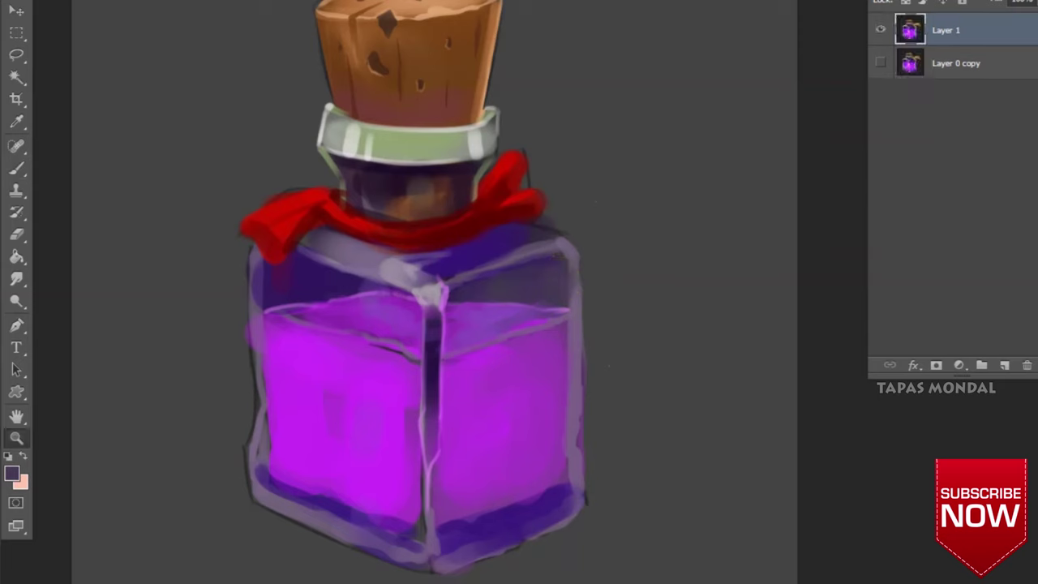
Highlight the bottle's bottom-right edge light grey, then pick pale green
{"action": "left_click", "coordinate": [641, 365]}
{"action": "key", "text": "Return"}
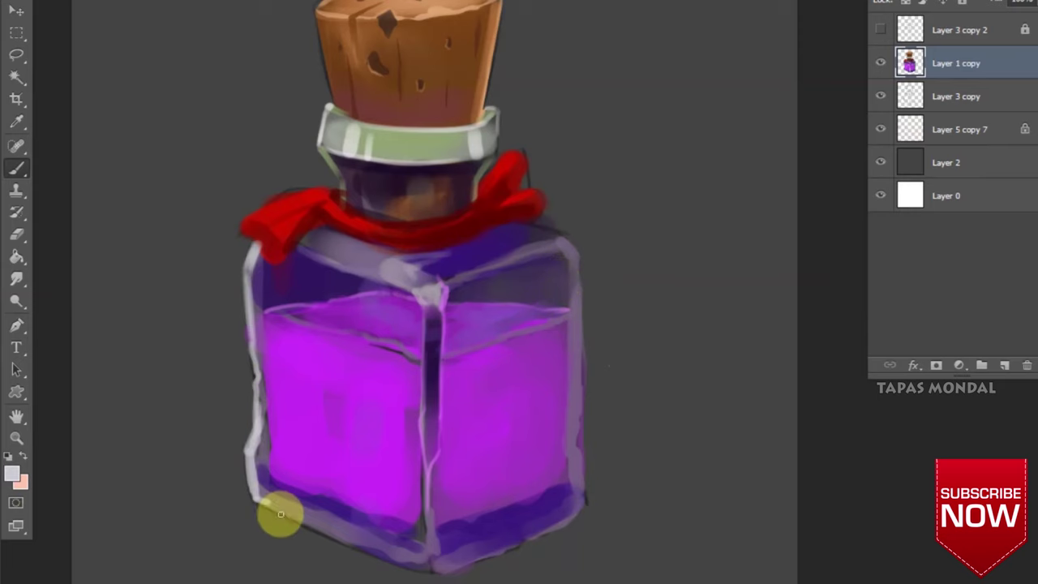
{"action": "left_click_drag", "start_coordinate": [519, 536], "coordinate": [582, 499]}
{"action": "left_click", "coordinate": [405, 146]}
{"action": "key", "text": "Return"}
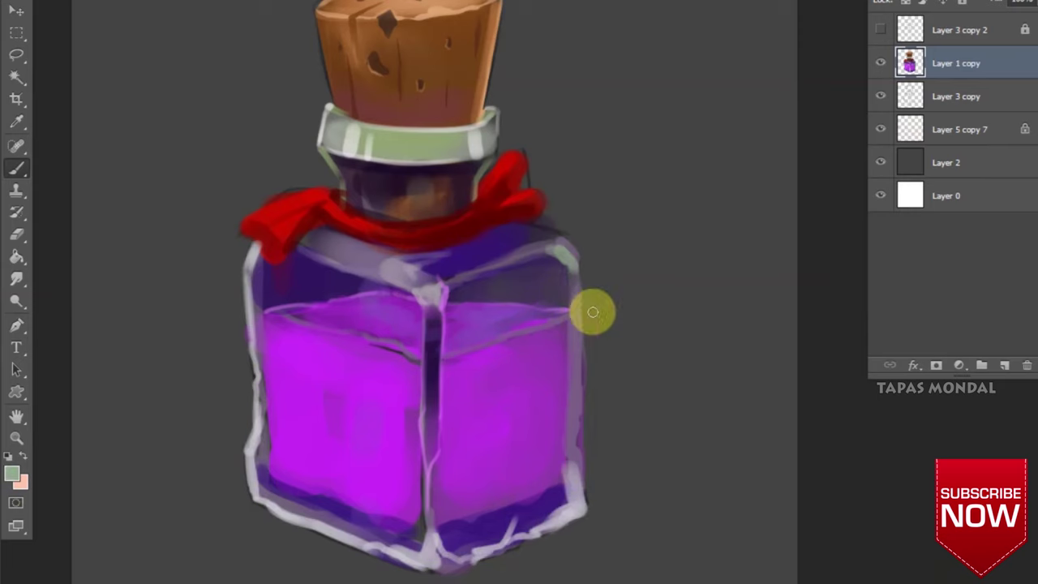
Duplicate the bottle layer and convert the Pen path around the bottle to a selection
{"action": "key", "text": "ctrl+j"}
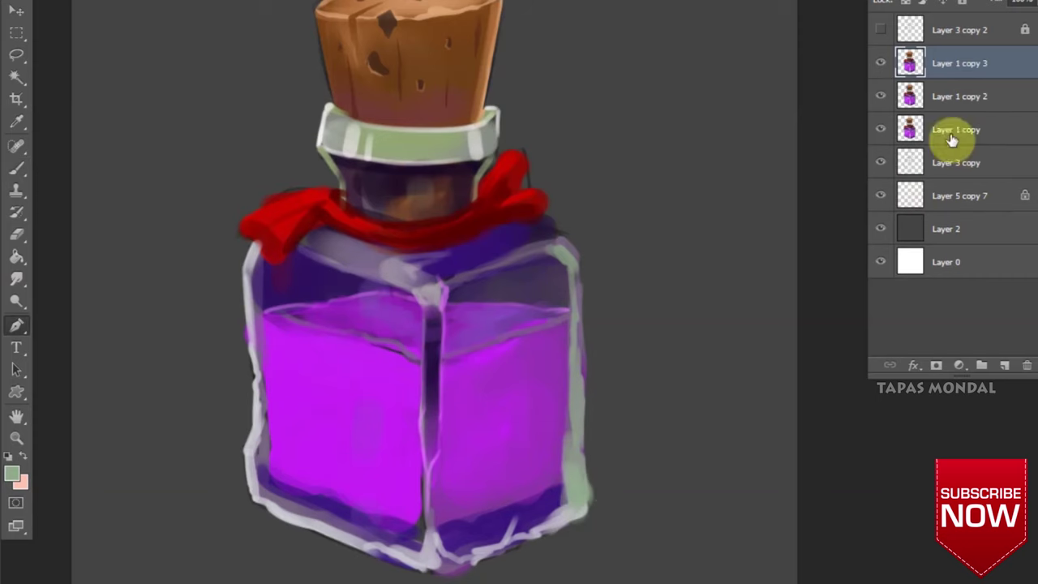
{"action": "key", "text": "p"}
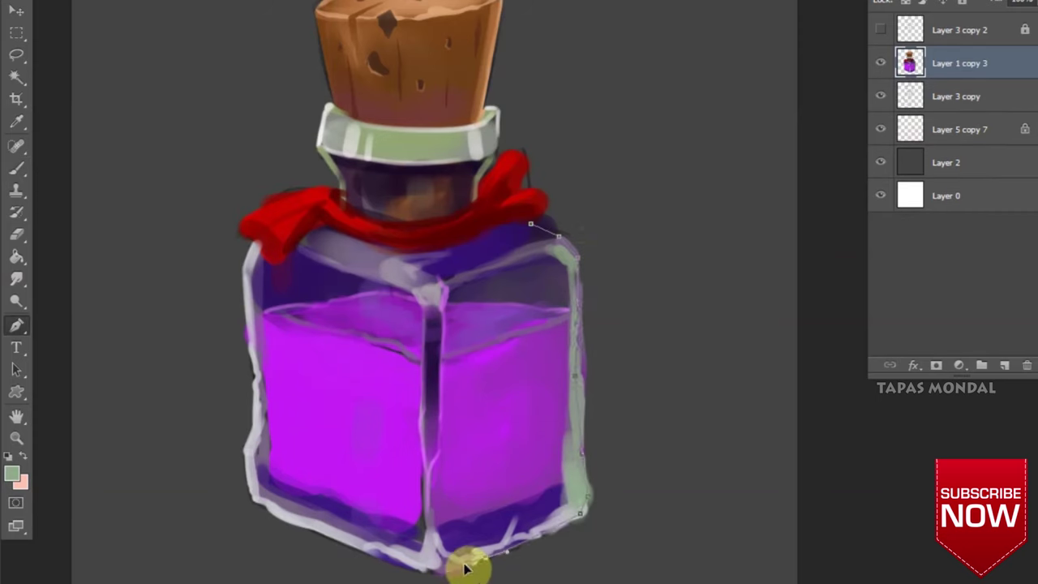
{"action": "key", "text": "ctrl+Return"}
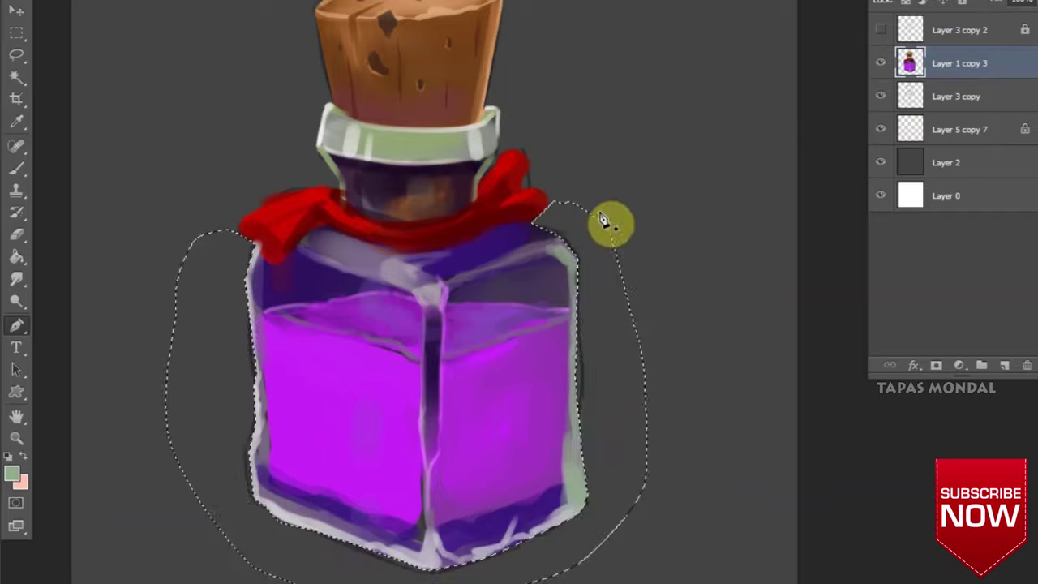
{"action": "key", "text": "ctrl+d"}
{"action": "key", "text": "b"}
Darken the bottle top and liquid with dark purple
{"action": "left_click", "coordinate": [12, 474]}
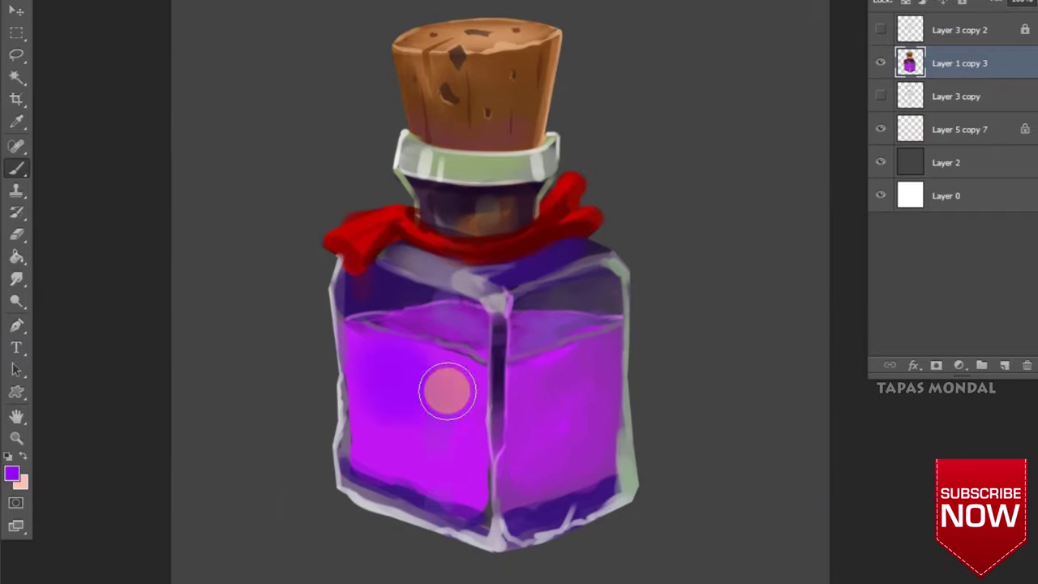
{"action": "left_click_drag", "start_coordinate": [398, 301], "coordinate": [466, 270]}
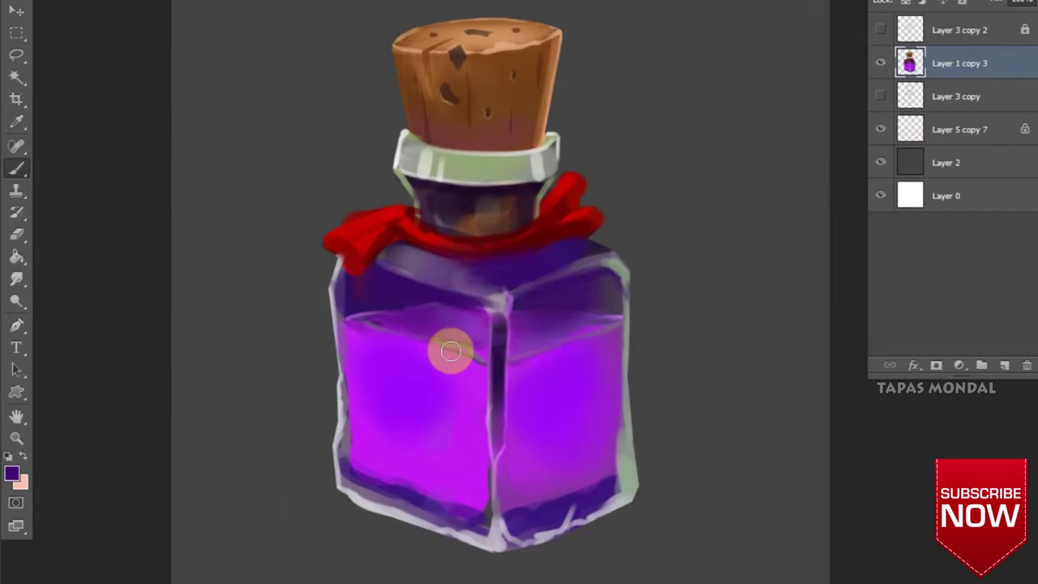
{"action": "left_click_drag", "start_coordinate": [450, 350], "coordinate": [568, 486]}
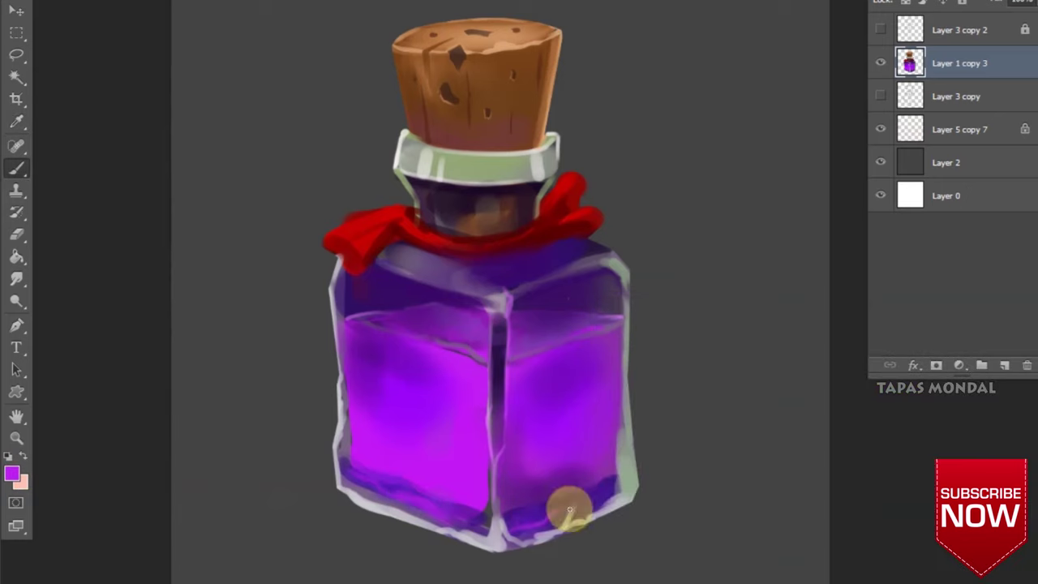
Paint a blue glow around the bottle
{"action": "key", "text": "ctrl+minus"}
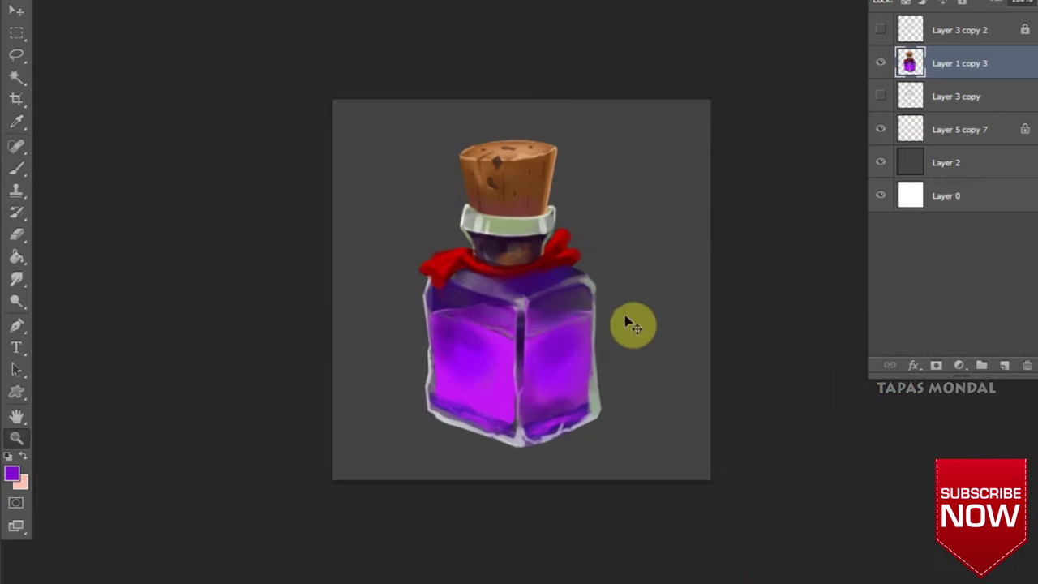
{"action": "left_click", "coordinate": [12, 474]}
{"action": "left_click", "coordinate": [1012, 339]}
{"action": "left_click_drag", "start_coordinate": [440, 254], "coordinate": [509, 430]}
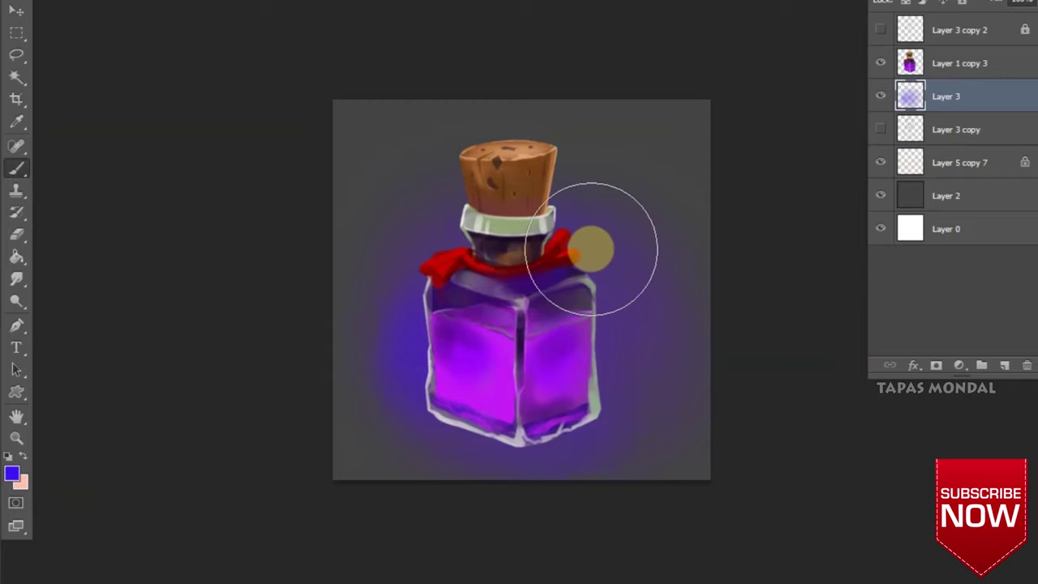
{"action": "left_click", "coordinate": [1004, 365]}
{"action": "key", "text": "ctrl+plus"}
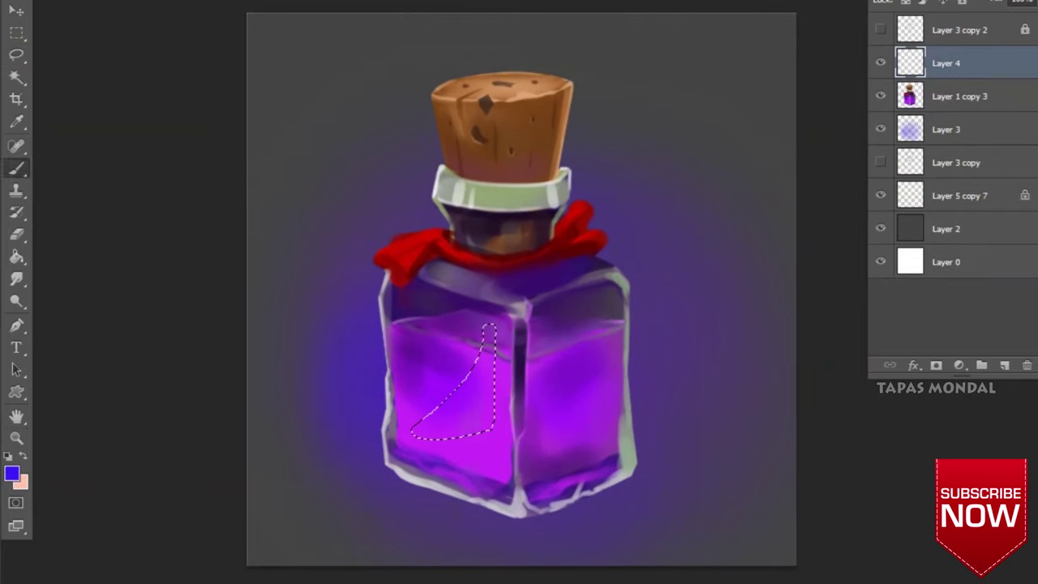
Add pink highlights on the bottle's left and right faces, softened with the Eraser
{"action": "left_click_drag", "start_coordinate": [454, 389], "coordinate": [476, 343]}
{"action": "left_click_drag", "start_coordinate": [614, 325], "coordinate": [567, 462]}
{"action": "left_click_drag", "start_coordinate": [614, 347], "coordinate": [584, 438]}
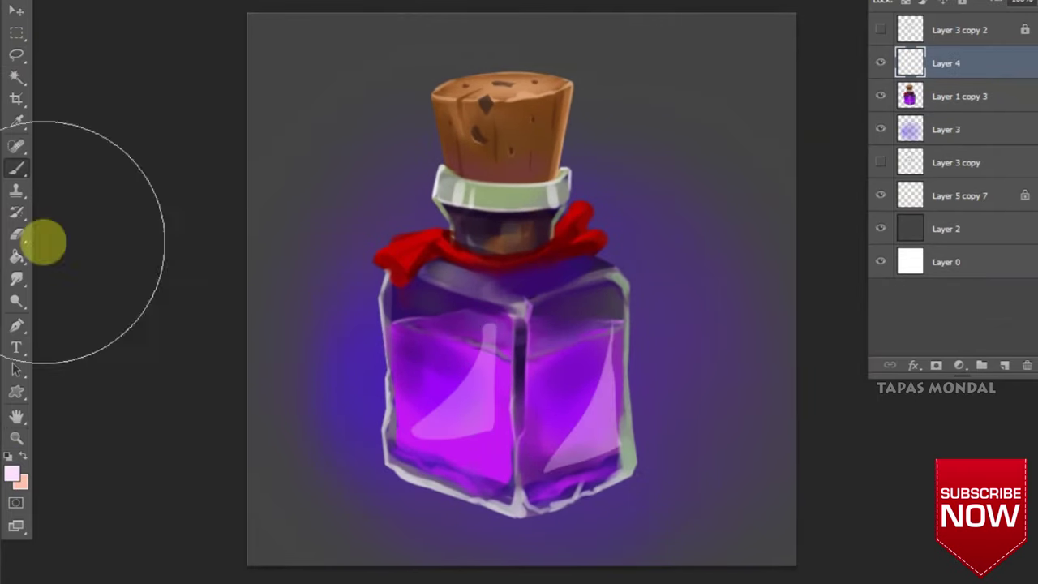
{"action": "key", "text": "e"}
{"action": "left_click_drag", "start_coordinate": [494, 303], "coordinate": [465, 482]}
{"action": "left_click_drag", "start_coordinate": [600, 340], "coordinate": [648, 452]}
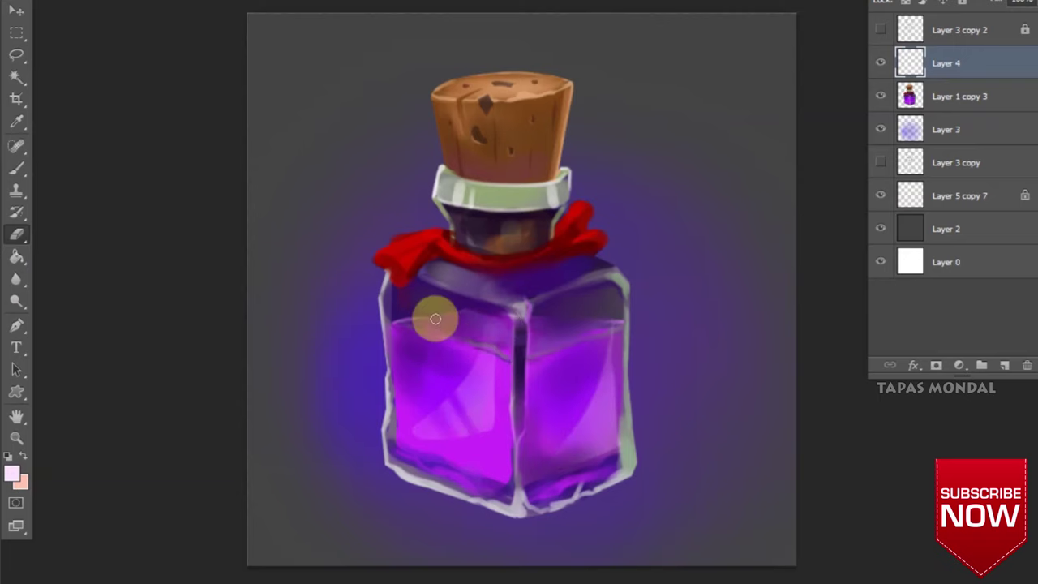
Lasso the bottle's top-left edge and paint a brighter highlight there
{"action": "left_click", "coordinate": [17, 58]}
{"action": "key", "text": "b"}
{"action": "key", "text": "ctrl+d"}
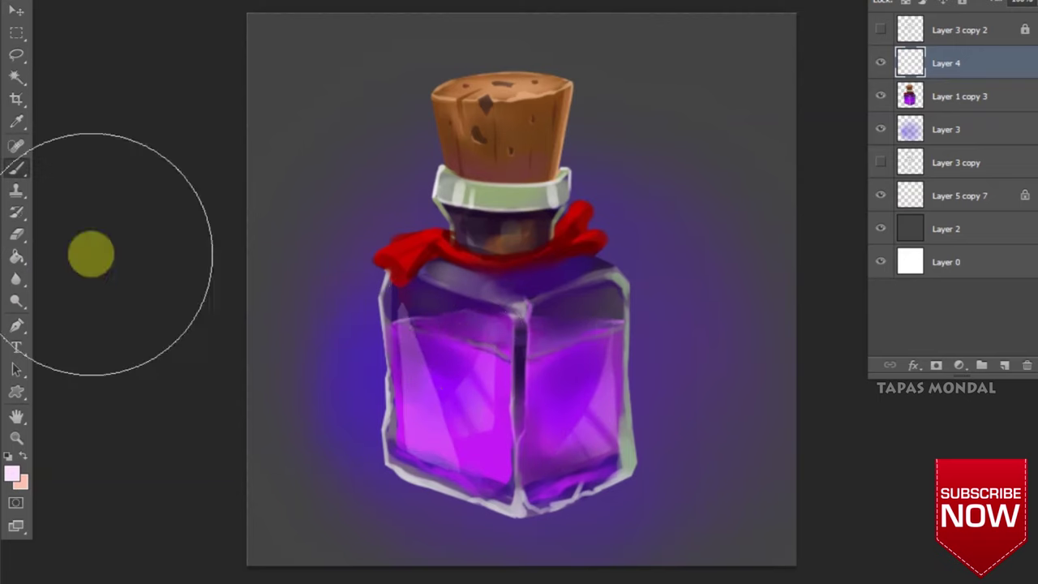
{"action": "key", "text": "l"}
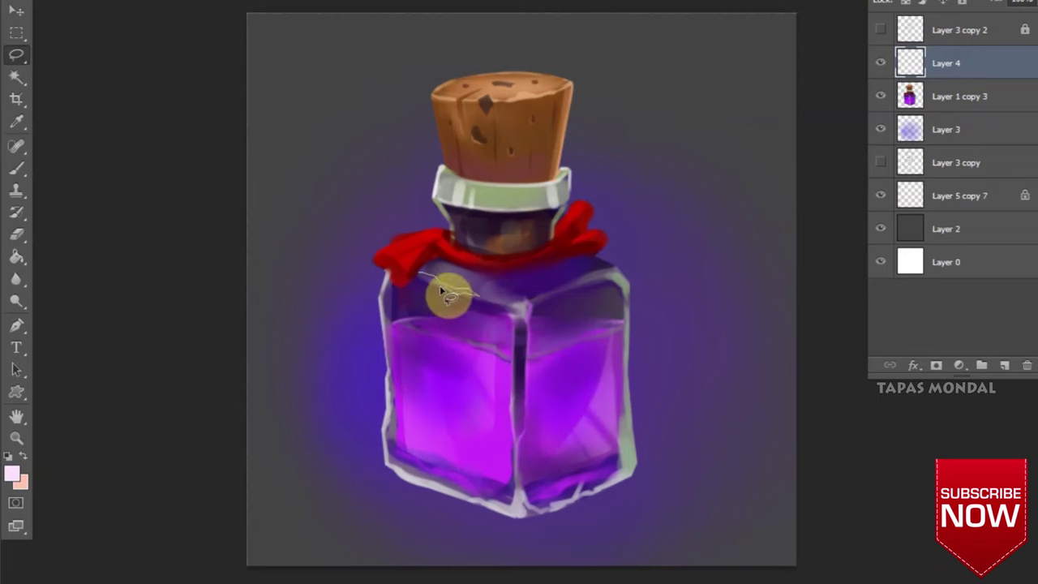
{"action": "left_click_drag", "start_coordinate": [442, 291], "coordinate": [397, 345]}
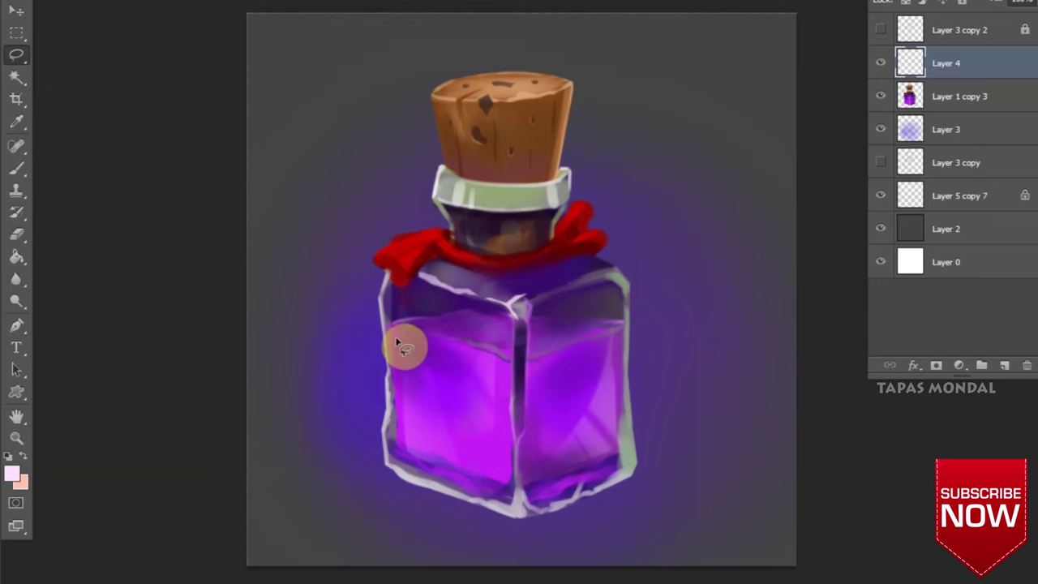
{"action": "key", "text": "b"}
{"action": "left_click", "coordinate": [423, 337]}
{"action": "key", "text": "ctrl+d"}
{"action": "key", "text": "l"}
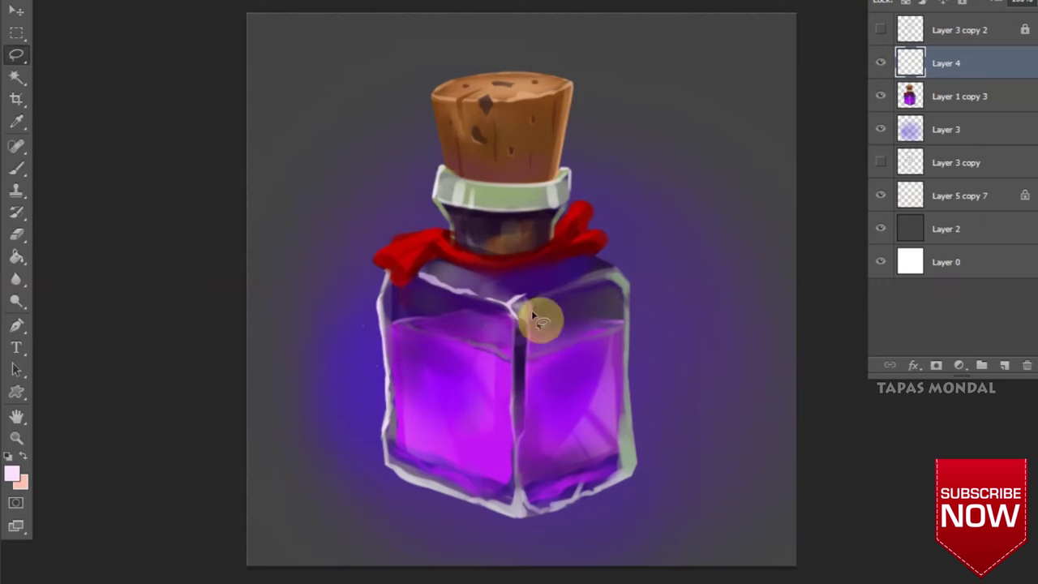
Erase stray paint along the liquid's top-left edge and merge Layer 4 down
{"action": "left_click", "coordinate": [689, 231], "text": "alt"}
{"action": "left_click", "coordinate": [17, 54]}
{"action": "left_click_drag", "start_coordinate": [397, 298], "coordinate": [494, 324]}
{"action": "key", "text": "e"}
{"action": "left_click_drag", "start_coordinate": [394, 297], "coordinate": [486, 341]}
{"action": "left_click", "coordinate": [720, 250]}
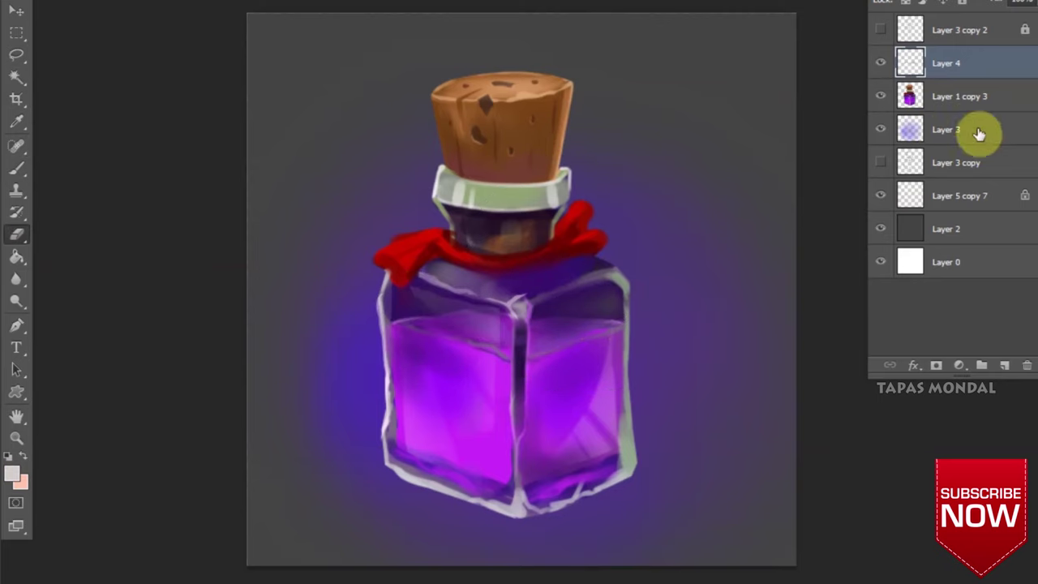
{"action": "key", "text": "ctrl+e"}
Extend the ribbon in dark red down the bottle's left side
{"action": "key", "text": "ctrl+plus"}
{"action": "left_click", "coordinate": [11, 474]}
{"action": "left_click", "coordinate": [823, 441]}
{"action": "key", "text": "Return"}
{"action": "key", "text": "b"}
{"action": "left_click_drag", "start_coordinate": [381, 292], "coordinate": [532, 264]}
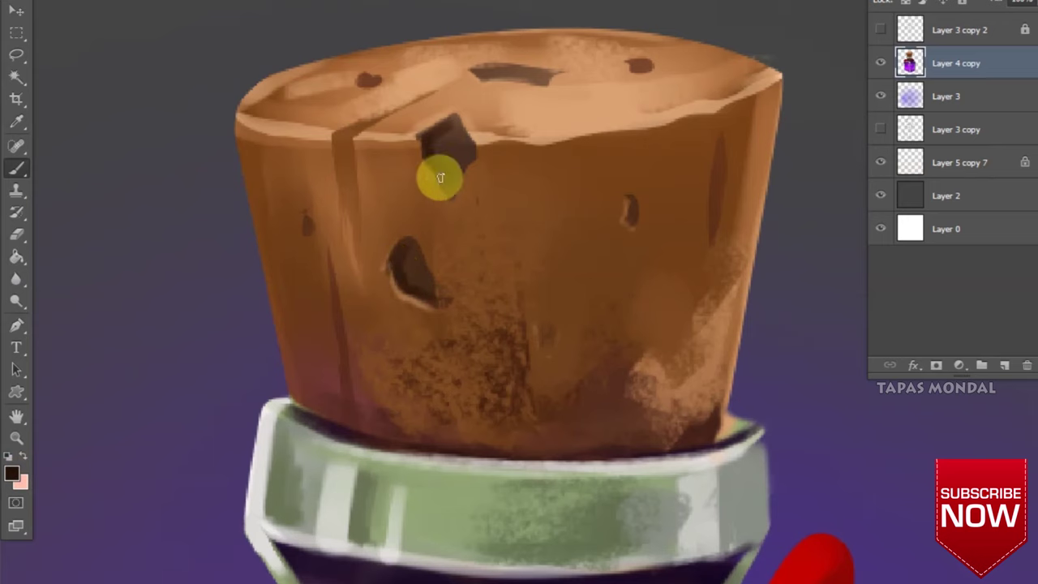
Paint dark brown vertical cracks and holes down the cork using sampled colours
{"action": "left_click", "coordinate": [304, 412], "text": "alt"}
{"action": "left_click", "coordinate": [290, 394], "text": "alt"}
{"action": "left_click", "coordinate": [339, 114], "text": "alt"}
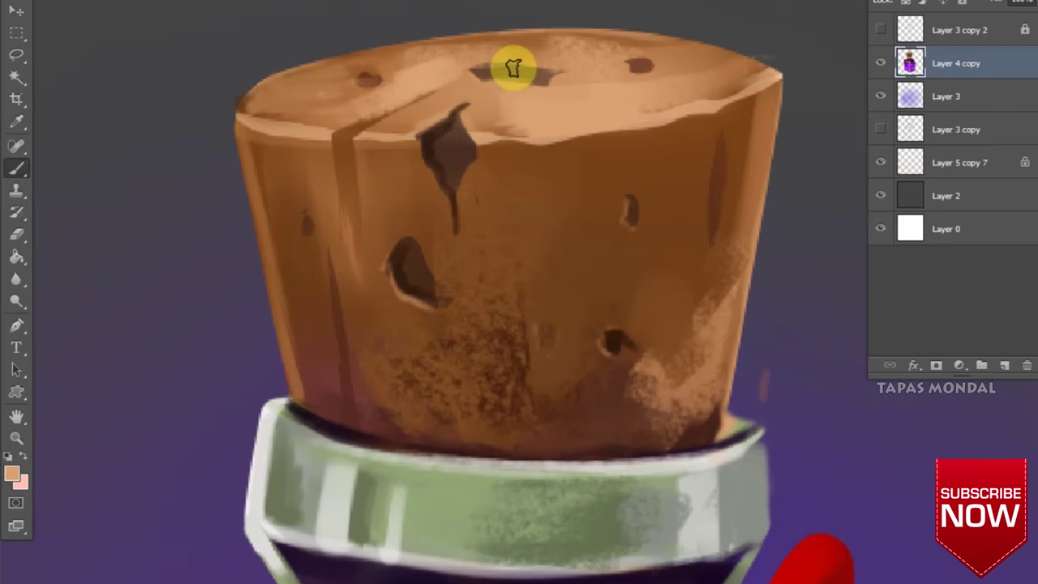
{"action": "left_click", "coordinate": [661, 98], "text": "alt"}
{"action": "left_click_drag", "start_coordinate": [572, 189], "coordinate": [563, 446]}
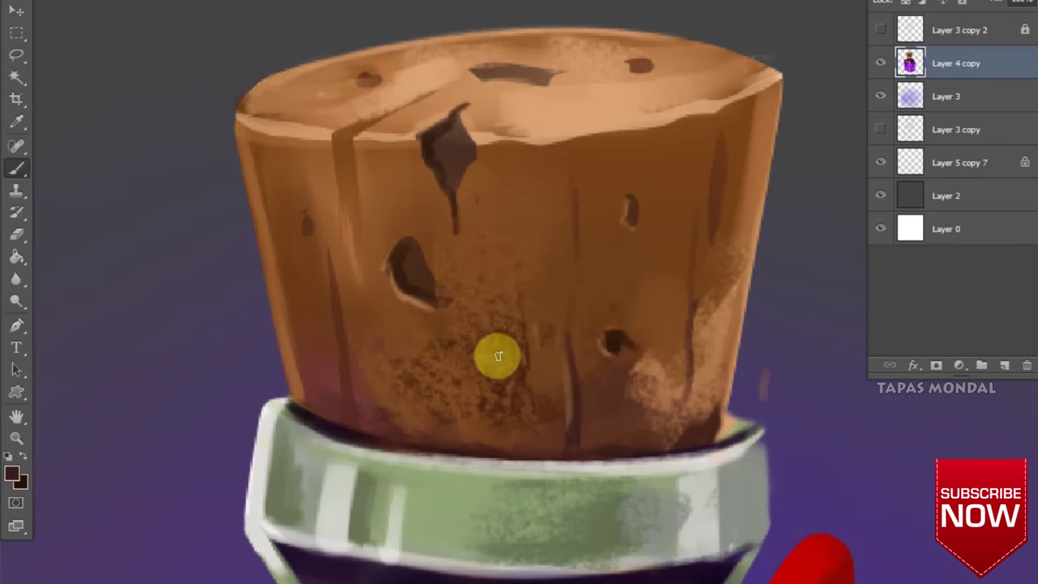
{"action": "left_click", "coordinate": [606, 130], "text": "alt"}
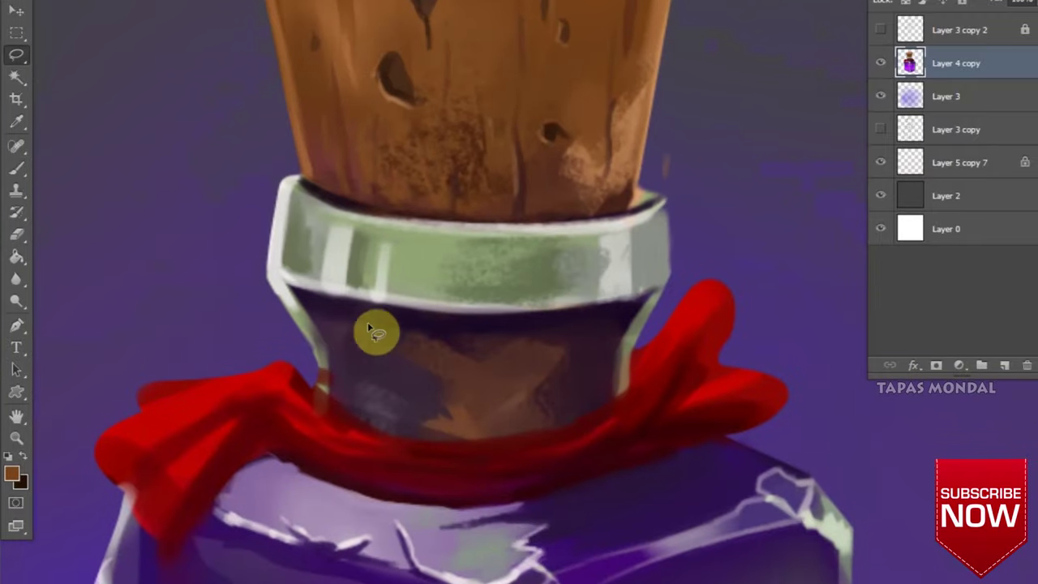
Lasso the bottle neck and paint a pale vertical highlight streak
{"action": "left_click_drag", "start_coordinate": [371, 331], "coordinate": [373, 422]}
{"action": "mouse_move", "coordinate": [394, 378]}
{"action": "left_mouse_down"}
{"action": "mouse_move", "coordinate": [403, 408]}
{"action": "mouse_move", "coordinate": [394, 343]}
{"action": "left_mouse_up"}
{"action": "key", "text": "ctrl+d"}
{"action": "left_click", "coordinate": [506, 371], "text": "alt"}
Shade the ribbon's lower edge dark red and add bright red highlights and its left tail
{"action": "mouse_move", "coordinate": [260, 446]}
{"action": "left_mouse_down"}
{"action": "mouse_move", "coordinate": [243, 371]}
{"action": "mouse_move", "coordinate": [86, 494]}
{"action": "mouse_move", "coordinate": [289, 394]}
{"action": "left_mouse_up"}
{"action": "left_click", "coordinate": [11, 473]}
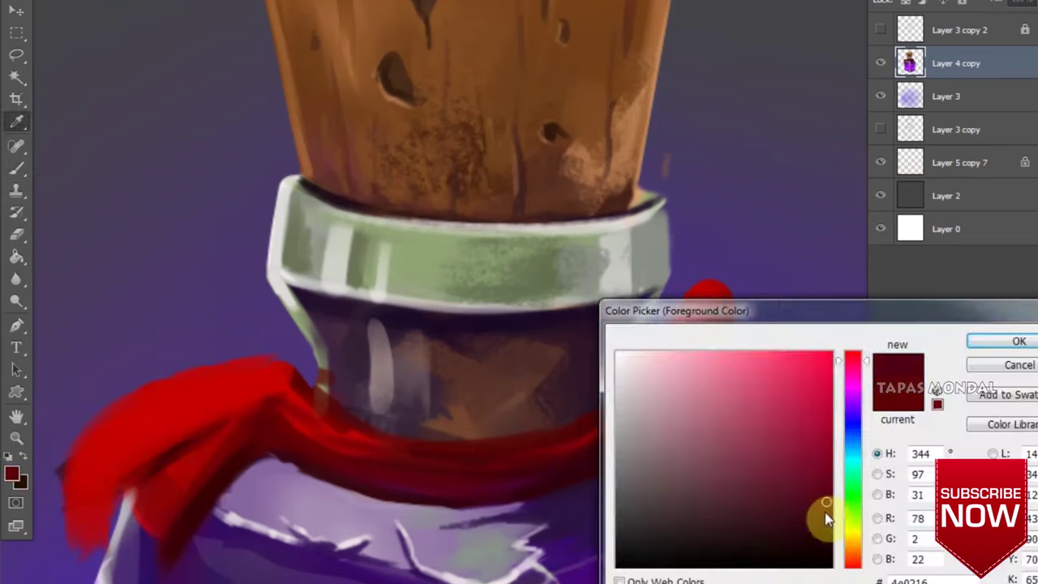
{"action": "key", "text": "Return"}
{"action": "left_click_drag", "start_coordinate": [272, 447], "coordinate": [470, 484]}
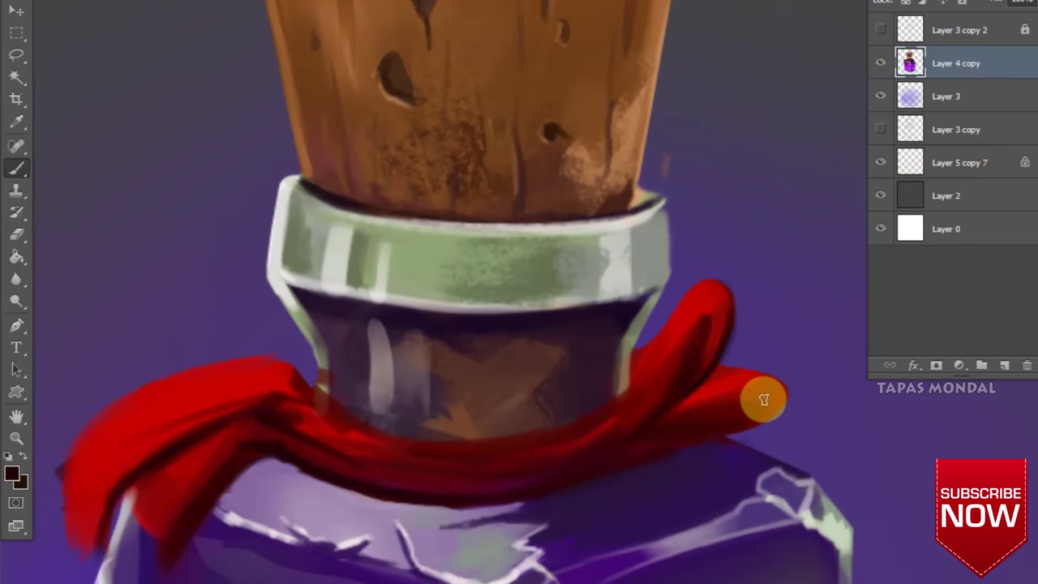
{"action": "left_click", "coordinate": [677, 338], "text": "alt"}
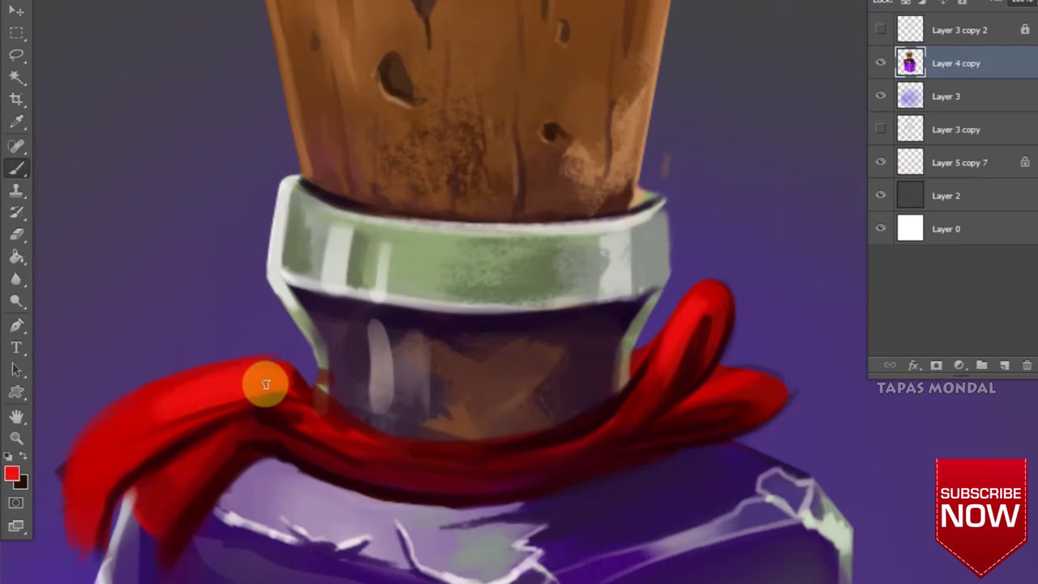
{"action": "key", "text": "Return"}
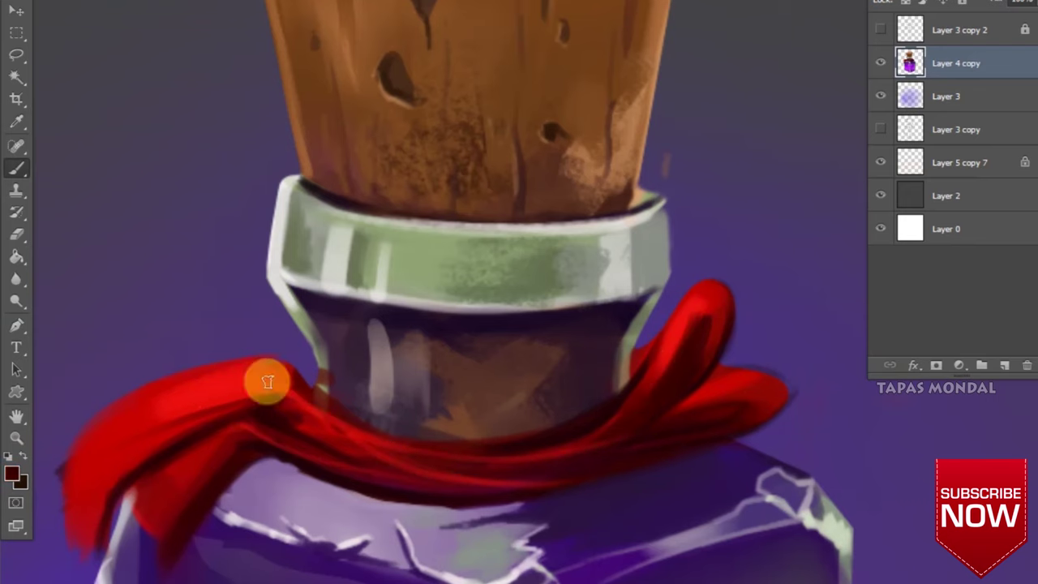
Zoom out to view the whole bottle
{"action": "key", "text": "z"}
{"action": "mouse_move", "coordinate": [273, 425]}
{"action": "left_mouse_down"}
{"action": "mouse_move", "coordinate": [246, 348]}
{"action": "mouse_move", "coordinate": [186, 395]}
{"action": "left_mouse_up"}
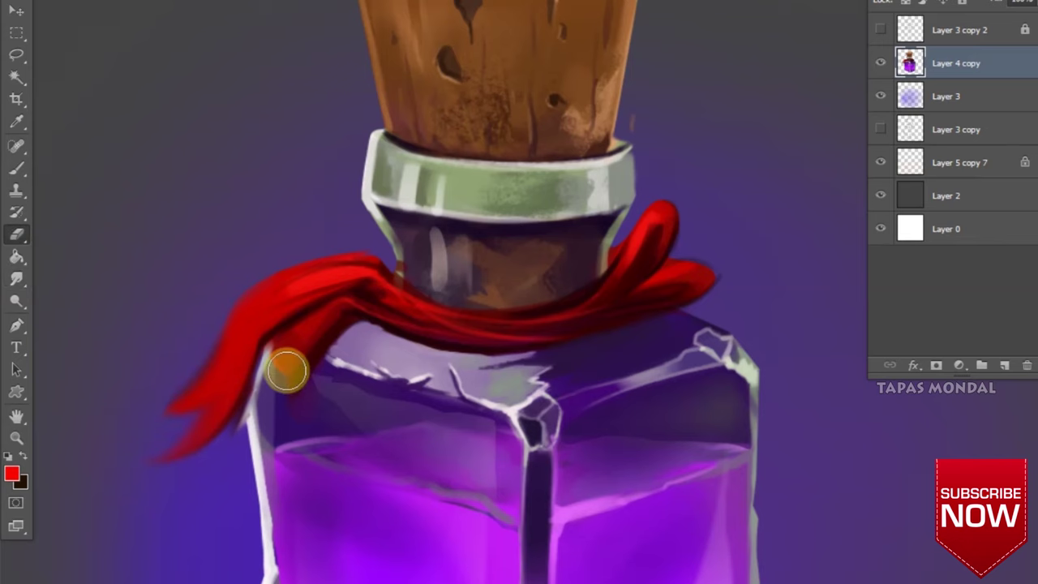
{"action": "key", "text": "ctrl+0"}
Repaint the background on Layer 3 with a bluish tone
{"action": "left_click", "coordinate": [1004, 366]}
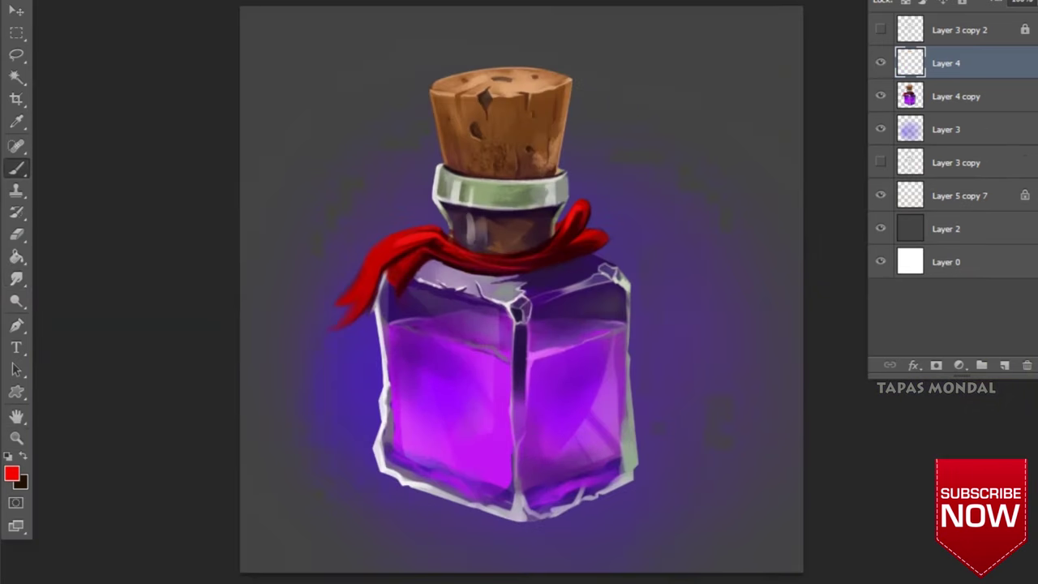
{"action": "key", "text": "F5"}
{"action": "left_click", "coordinate": [11, 473]}
{"action": "key", "text": "Return"}
{"action": "left_click", "coordinate": [945, 130]}
{"action": "left_click_drag", "start_coordinate": [330, 154], "coordinate": [538, 549]}
{"action": "left_click", "coordinate": [12, 474]}
{"action": "key", "text": "Return"}
Paint magenta onto the bottle on Layer 4 and set its blend mode to Multiply
{"action": "left_click", "coordinate": [945, 62]}
{"action": "left_click", "coordinate": [11, 474]}
{"action": "key", "text": "Return"}
{"action": "left_click_drag", "start_coordinate": [559, 417], "coordinate": [560, 348]}
{"action": "left_click", "coordinate": [907, 4]}
{"action": "left_click", "coordinate": [906, 54]}
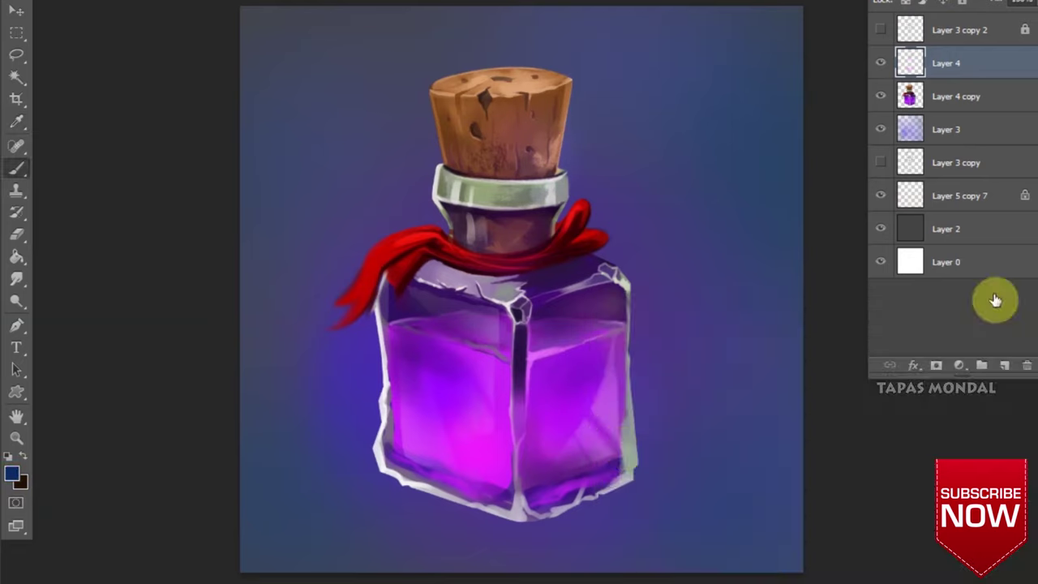
On new Layer 5, paint a soft magenta glow right of the bottle, then add Layer 6
{"action": "left_click", "coordinate": [1004, 365]}
{"action": "left_click", "coordinate": [11, 474]}
{"action": "key", "text": "Return"}
{"action": "left_click_drag", "start_coordinate": [635, 333], "coordinate": [673, 381]}
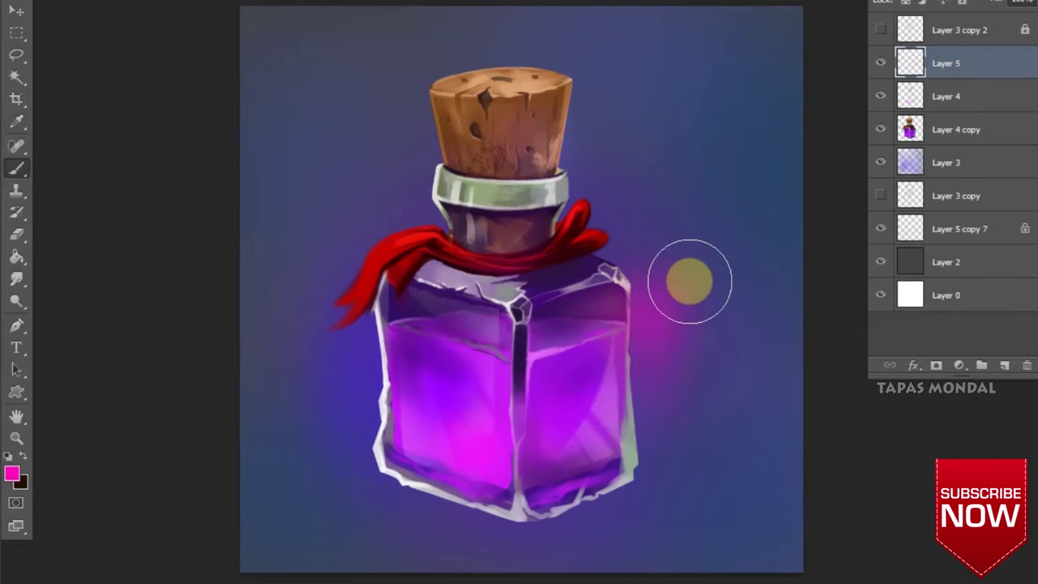
{"action": "key", "text": "ctrl+shift+alt+n"}
Paint a light blue glow right of the cork and a blue-magenta glow left of it
{"action": "key", "text": "Return"}
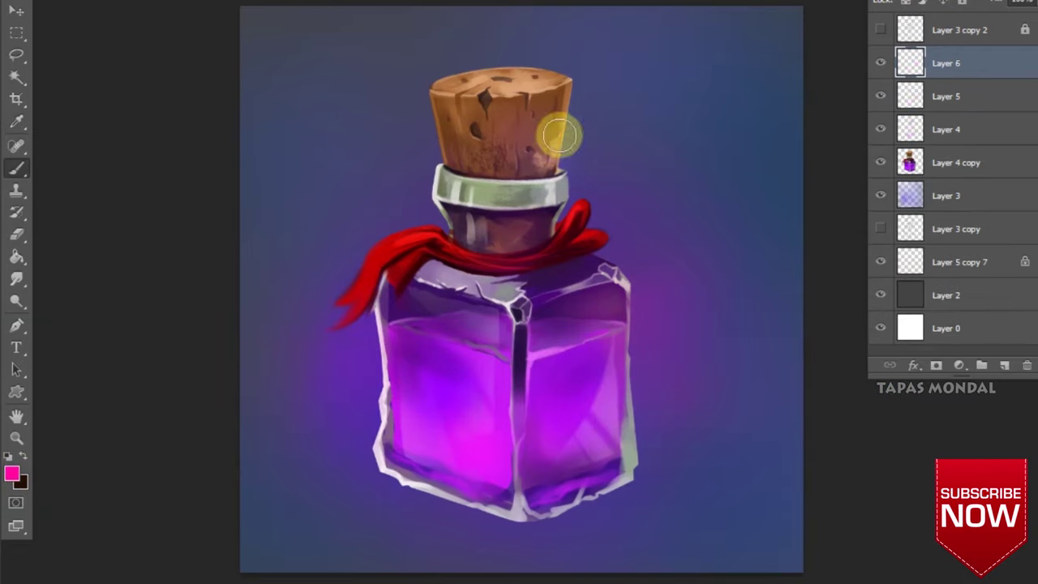
{"action": "key", "text": "Return"}
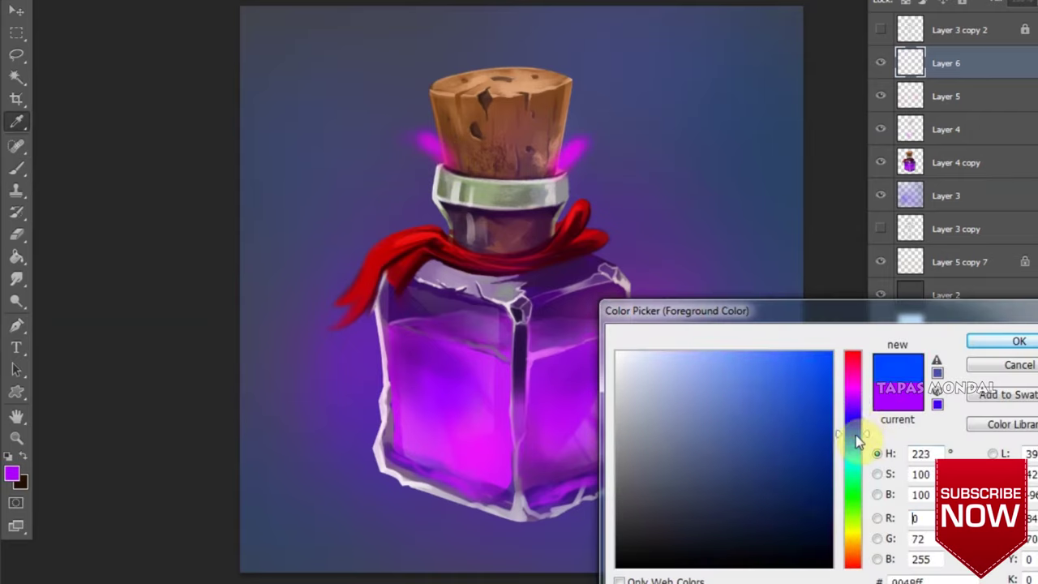
{"action": "key", "text": "Return"}
{"action": "left_click_drag", "start_coordinate": [572, 150], "coordinate": [600, 131]}
{"action": "key", "text": "Return"}
{"action": "left_click_drag", "start_coordinate": [434, 150], "coordinate": [386, 120]}
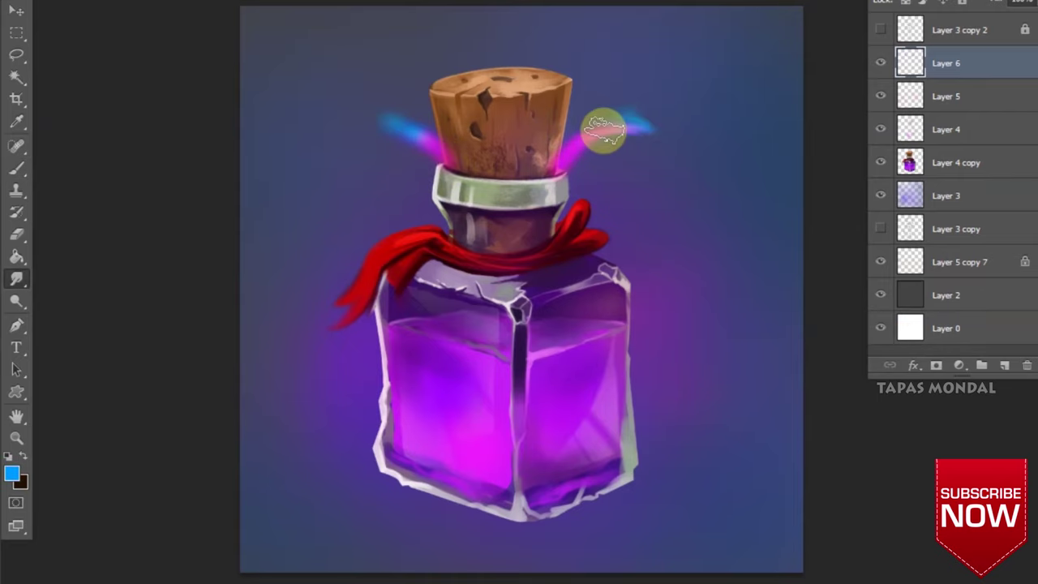
Smudge the glows into curling blue and magenta smoke wisps rising from the cork
{"action": "left_click_drag", "start_coordinate": [603, 130], "coordinate": [633, 96]}
{"action": "left_click_drag", "start_coordinate": [640, 134], "coordinate": [665, 57]}
{"action": "mouse_move", "coordinate": [602, 53]}
{"action": "left_mouse_down"}
{"action": "mouse_move", "coordinate": [535, 25]}
{"action": "mouse_move", "coordinate": [436, 107]}
{"action": "left_mouse_up"}
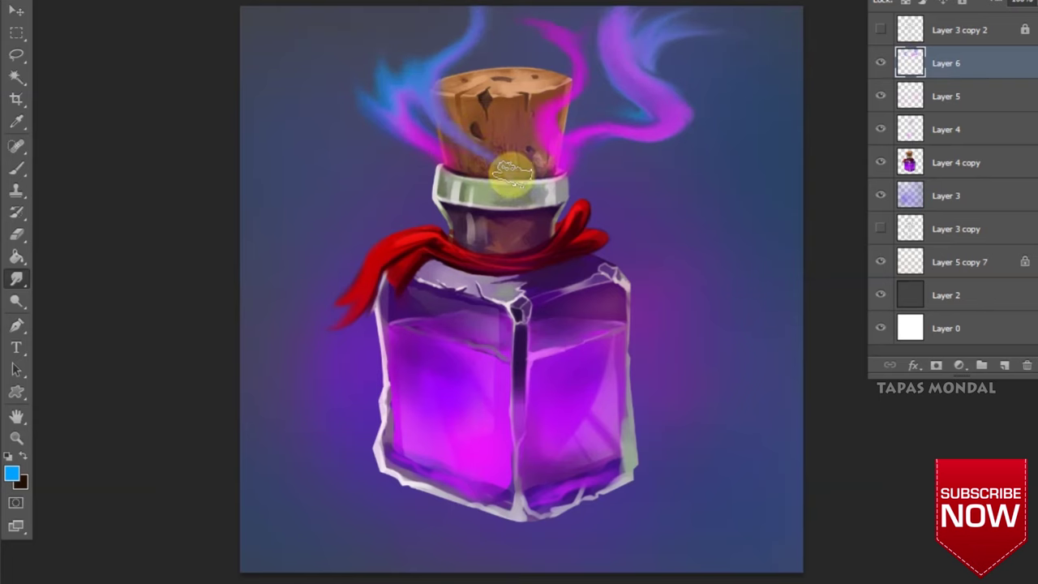
{"action": "left_click_drag", "start_coordinate": [674, 41], "coordinate": [598, 289]}
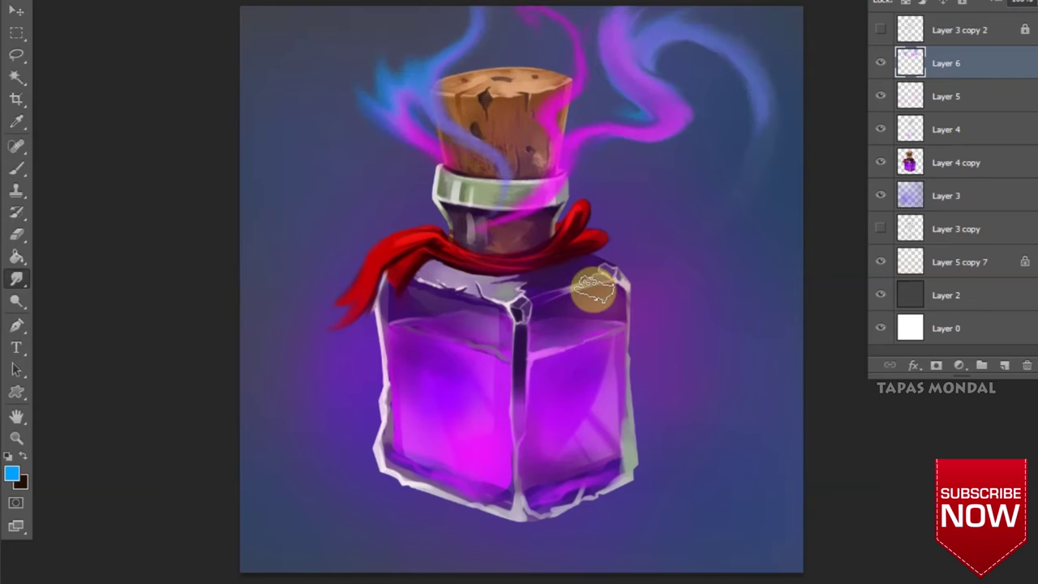
Erase and soften the excess smoke, then add new Layer 7
{"action": "key", "text": "e"}
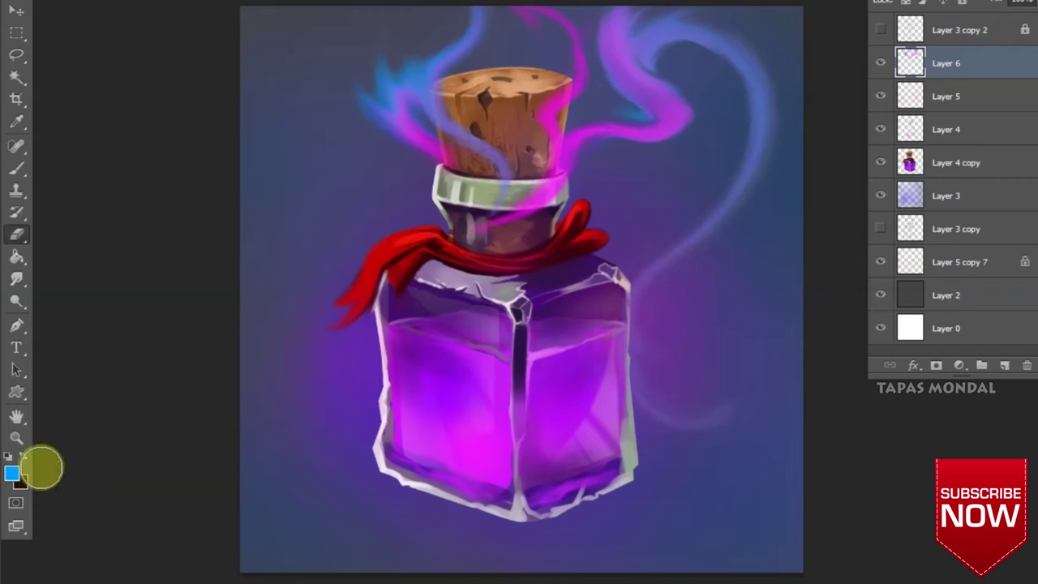
{"action": "left_click_drag", "start_coordinate": [381, 57], "coordinate": [422, 121]}
{"action": "left_click_drag", "start_coordinate": [527, 32], "coordinate": [567, 146]}
{"action": "left_click_drag", "start_coordinate": [730, 32], "coordinate": [616, 98]}
{"action": "left_click_drag", "start_coordinate": [762, 89], "coordinate": [730, 227]}
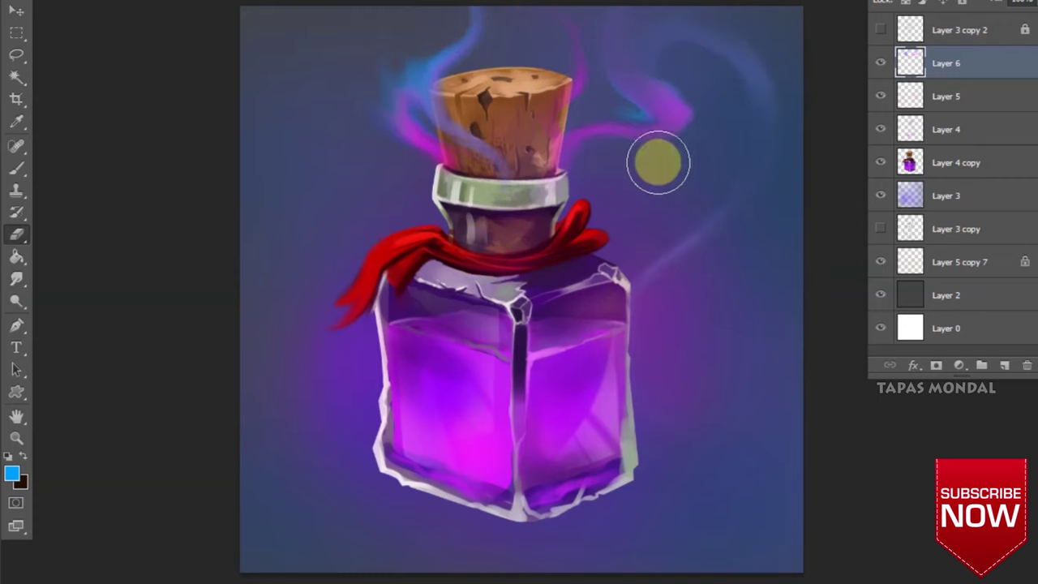
{"action": "key", "text": "ctrl+shift+alt+n"}
Brush a blue glow around the bottle's base and a purple shadow beneath it
{"action": "key", "text": "b"}
{"action": "left_click_drag", "start_coordinate": [359, 479], "coordinate": [608, 507]}
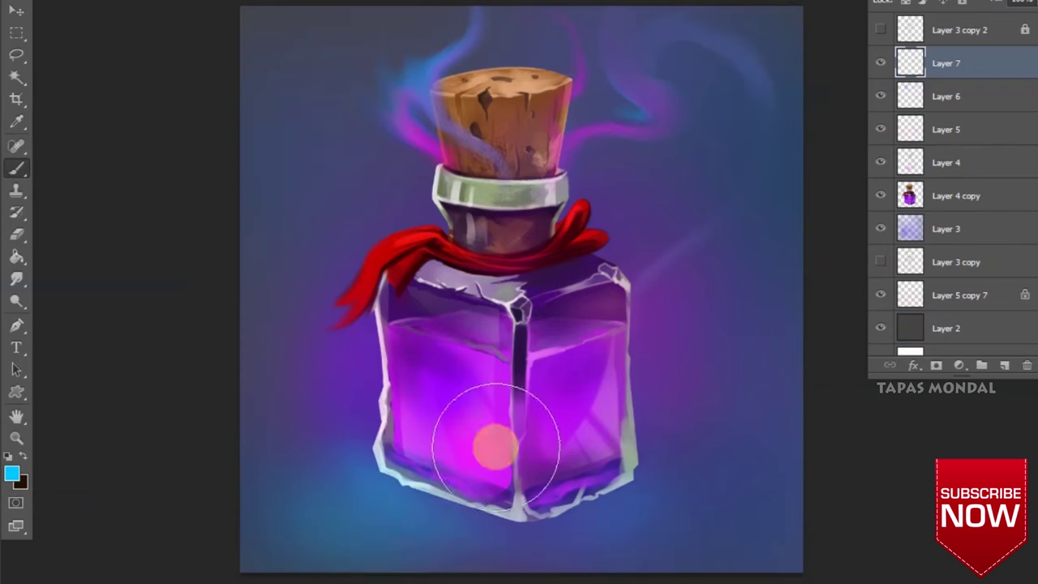
{"action": "left_click", "coordinate": [945, 227]}
{"action": "key", "text": "l"}
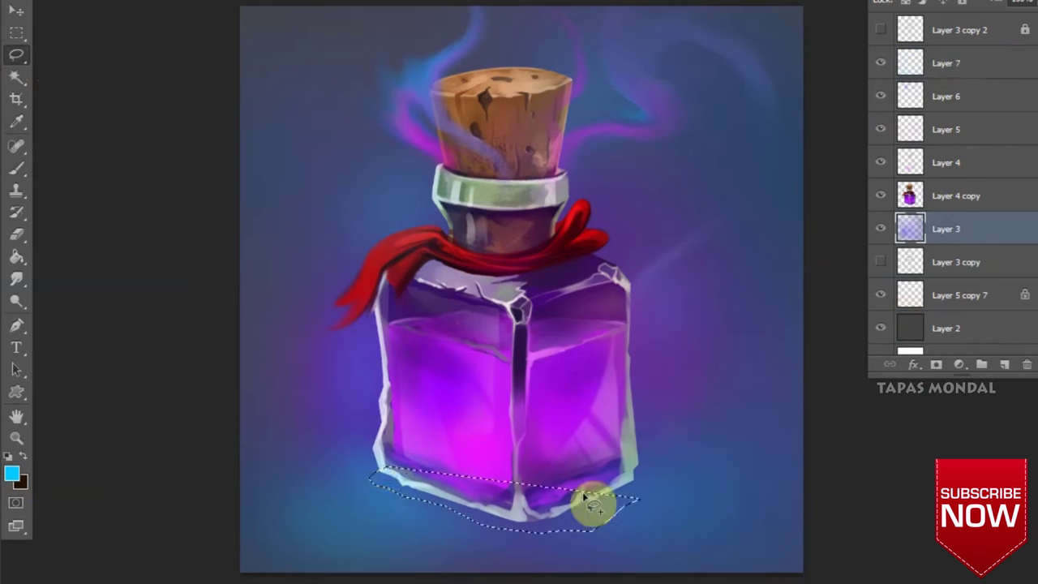
{"action": "left_click", "coordinate": [630, 440]}
{"action": "key", "text": "Return"}
{"action": "key", "text": "b"}
{"action": "left_click_drag", "start_coordinate": [633, 495], "coordinate": [387, 514]}
Deselect, set a darkening blend mode on the shadow, blur it, and add a new top layer
{"action": "key", "text": "ctrl+d"}
{"action": "left_click", "coordinate": [919, 29]}
{"action": "left_click", "coordinate": [1002, 364]}
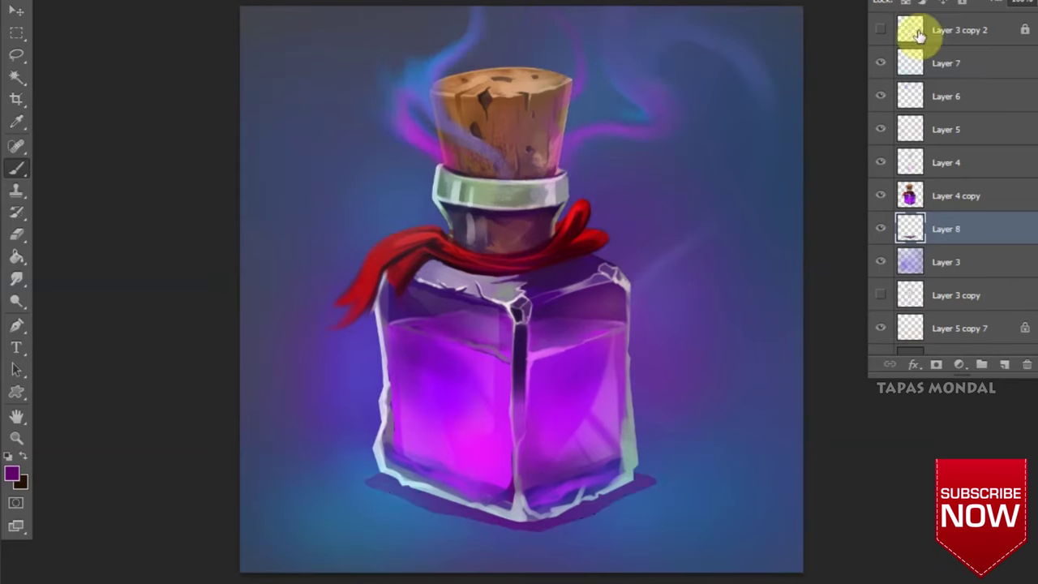
{"action": "left_click_drag", "start_coordinate": [15, 278], "coordinate": [71, 276]}
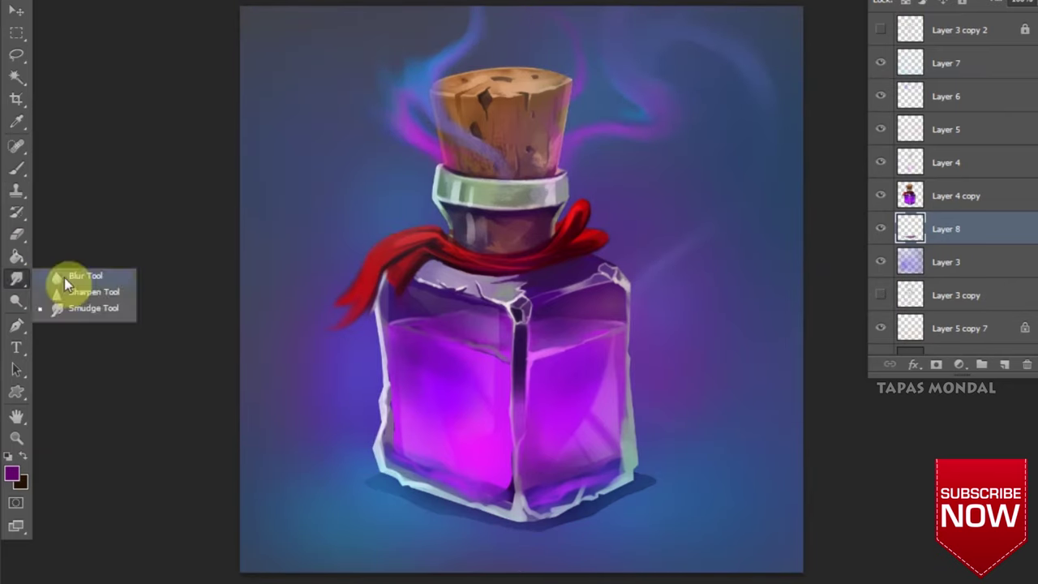
{"action": "left_click", "coordinate": [1013, 361]}
Pick a speckle brush, set magenta then cyan sparkle colours, and rename Layer 9
{"action": "key", "text": "b"}
{"action": "scroll", "coordinate": [267, 185], "scroll_direction": "down", "scroll_amount": 2}
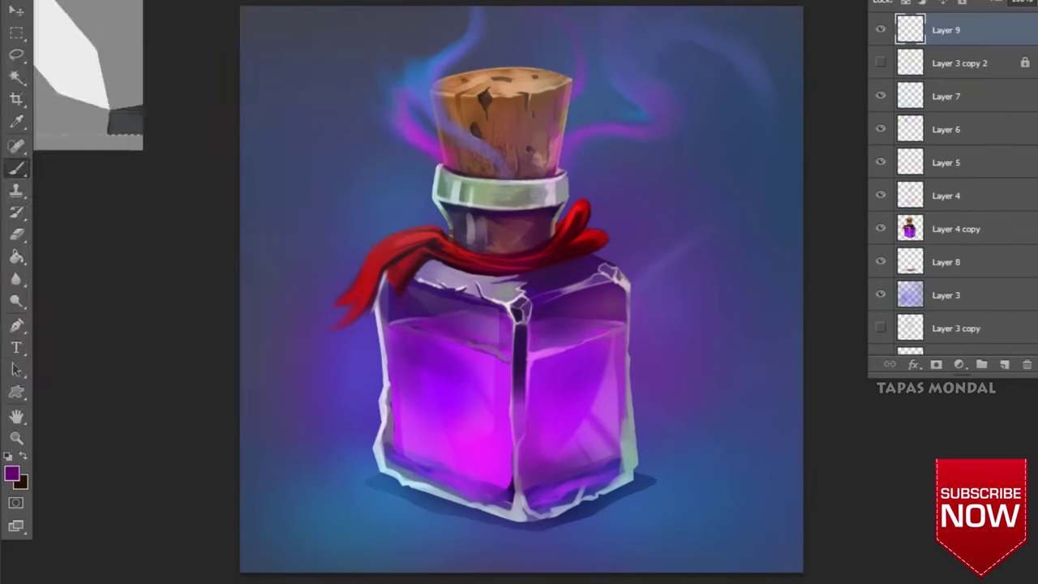
{"action": "scroll", "coordinate": [233, 226], "scroll_direction": "down", "scroll_amount": 2}
{"action": "left_click", "coordinate": [11, 472]}
{"action": "left_click", "coordinate": [1012, 338]}
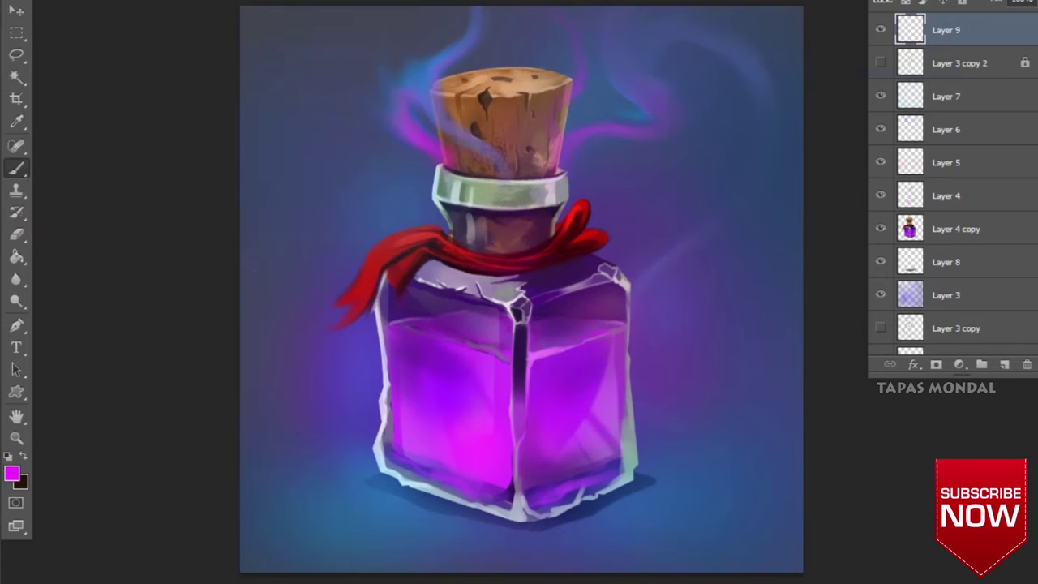
{"action": "key", "text": "Return"}
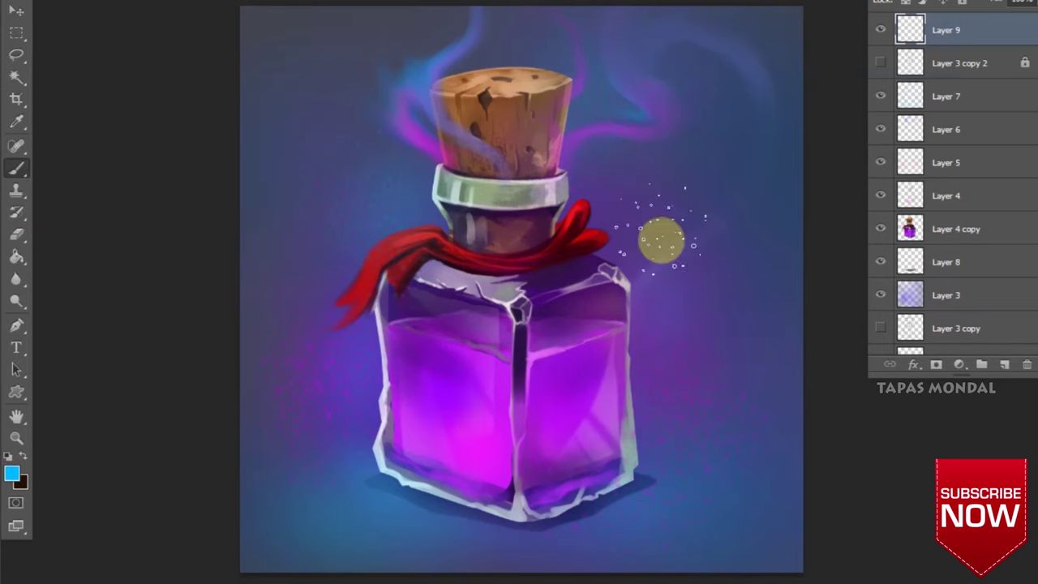
{"action": "double_click", "coordinate": [953, 27]}
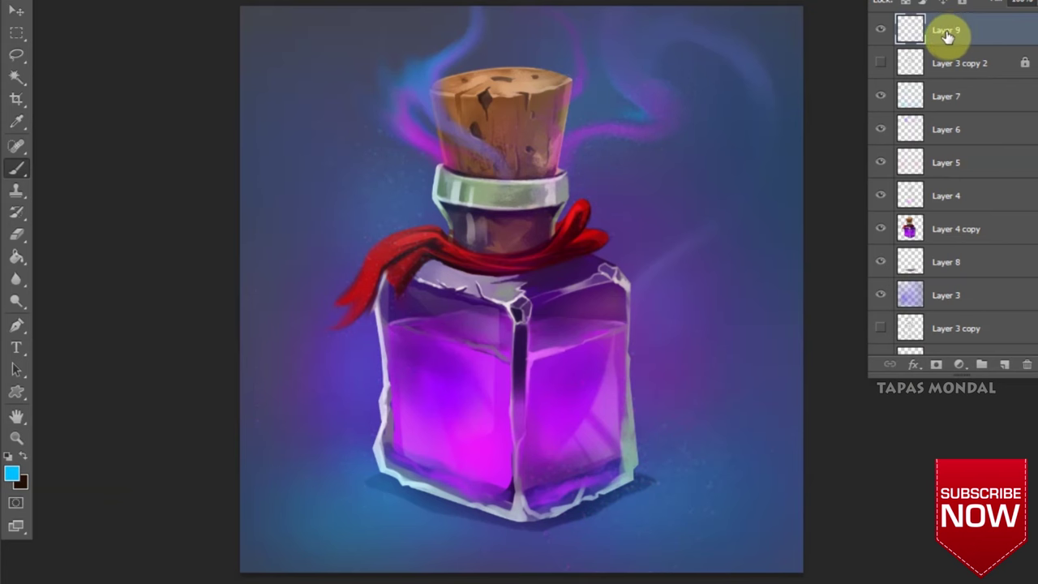